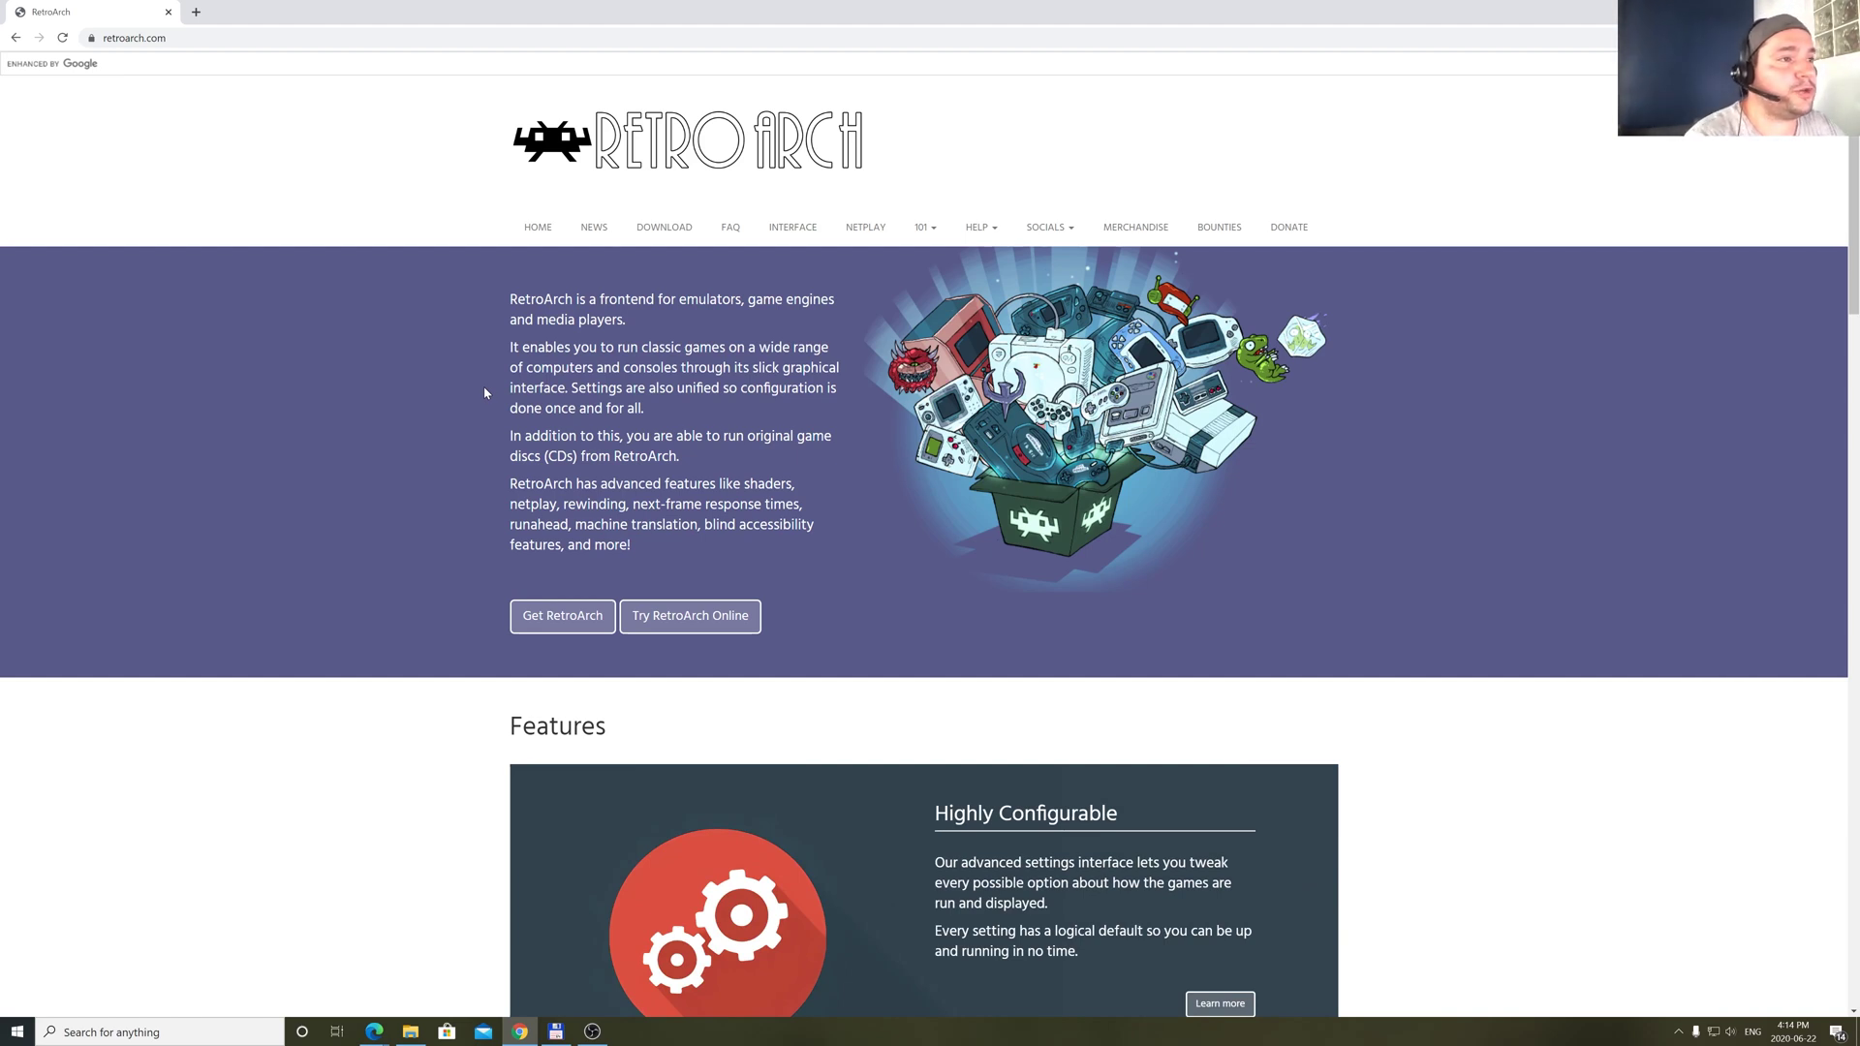
Download the nightly RetroArch-x64-setup.exe installer from the RetroArch Download page
left_click(665, 227)
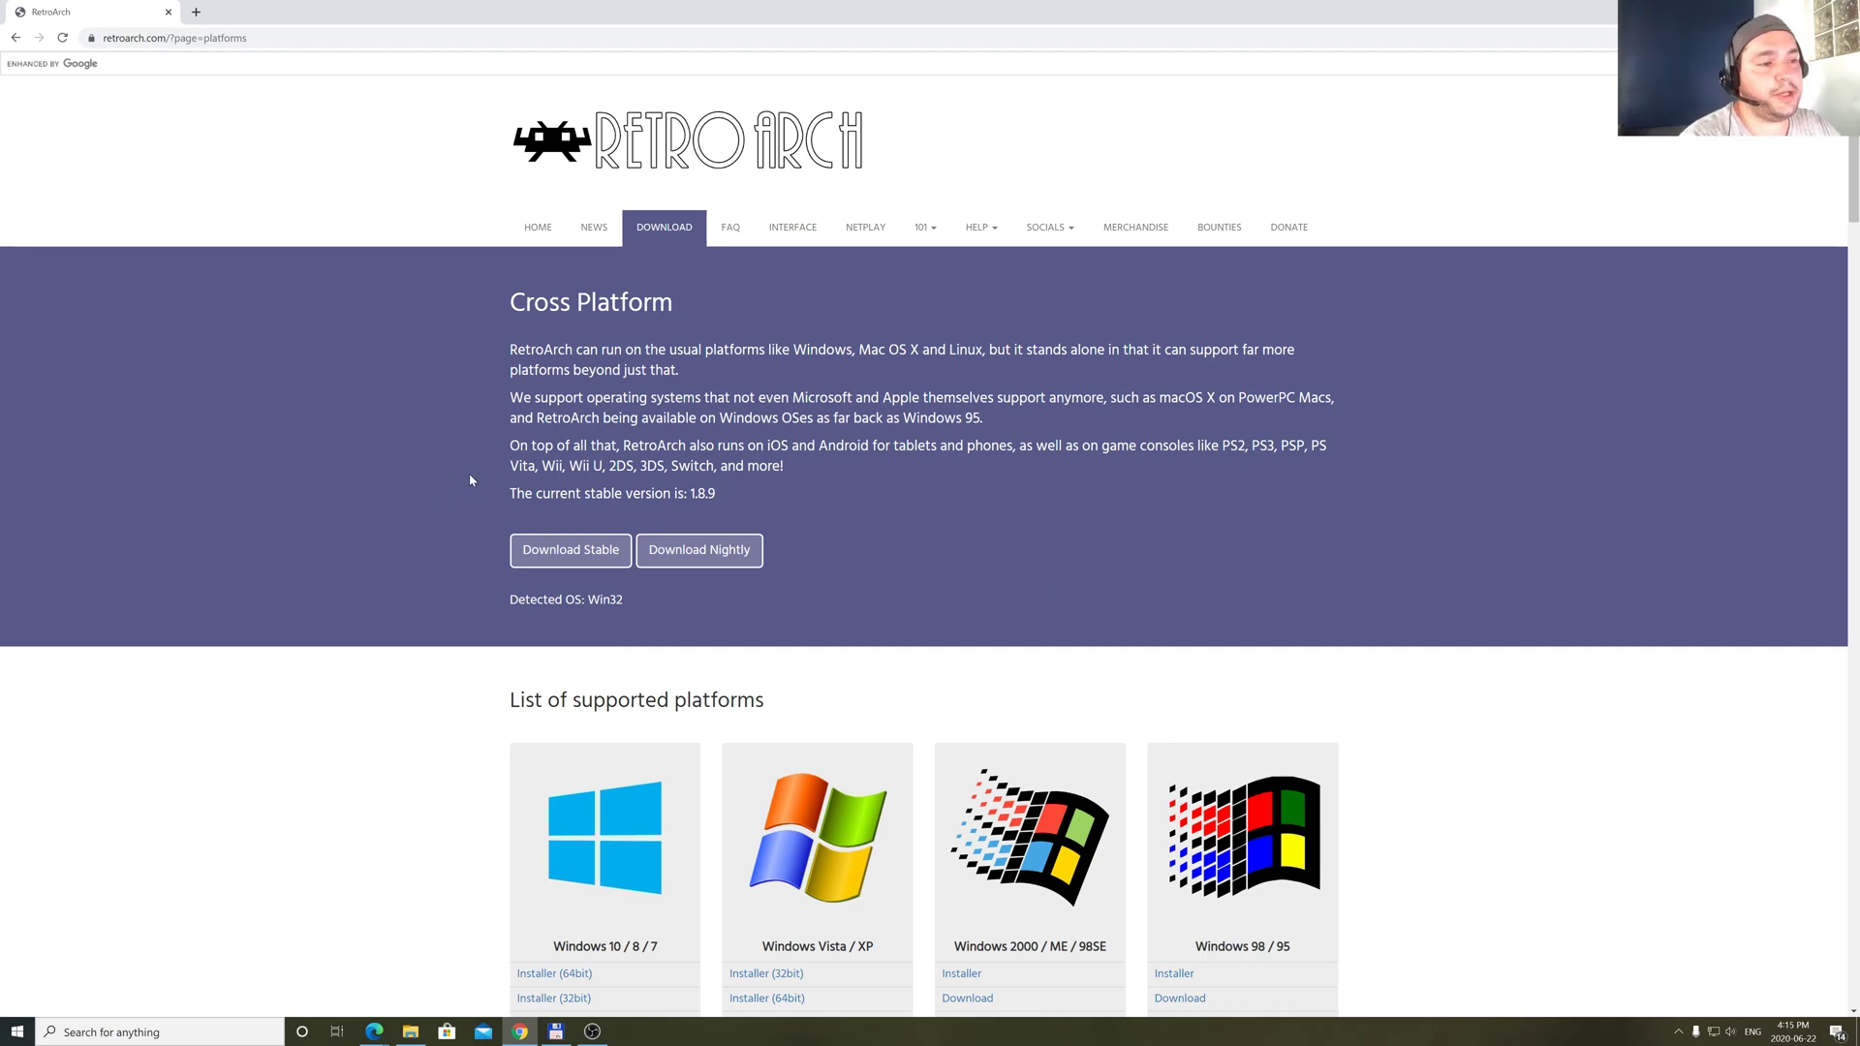
left_click(699, 550)
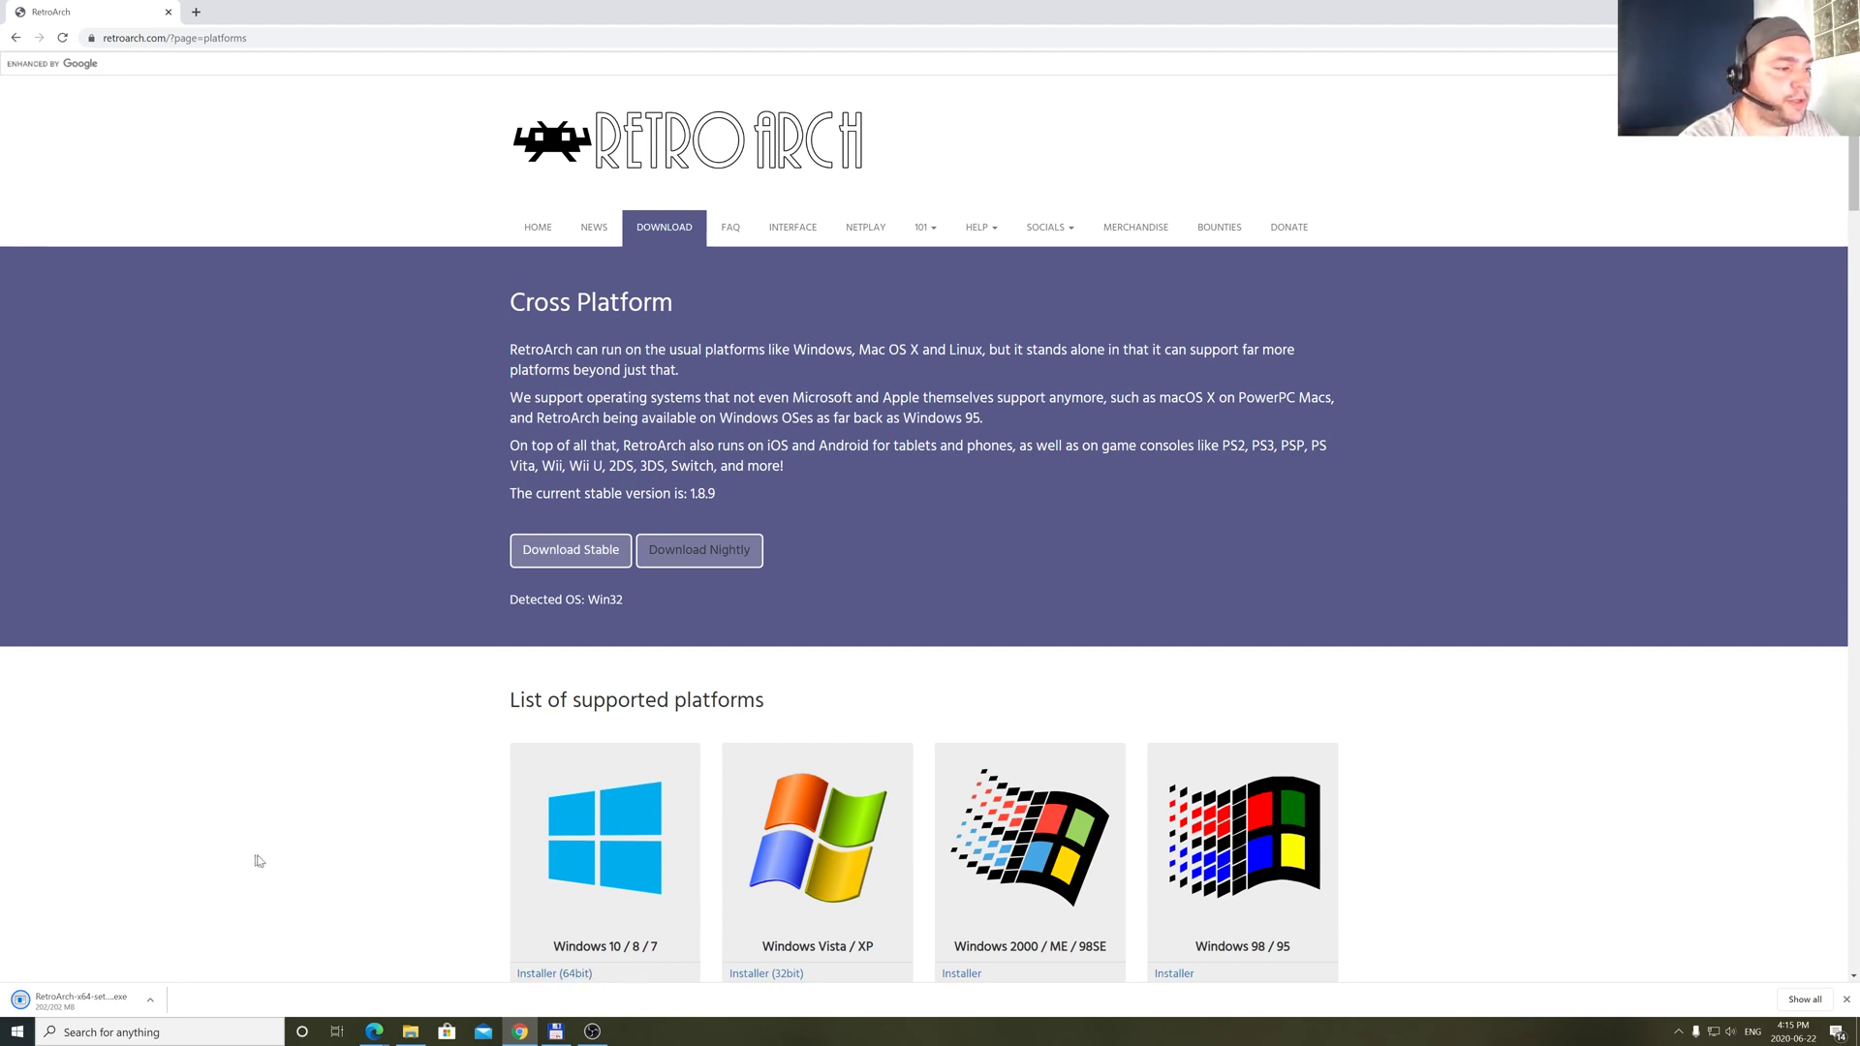
scroll(433, 807, "down", 3)
scroll(433, 797, "down", 5)
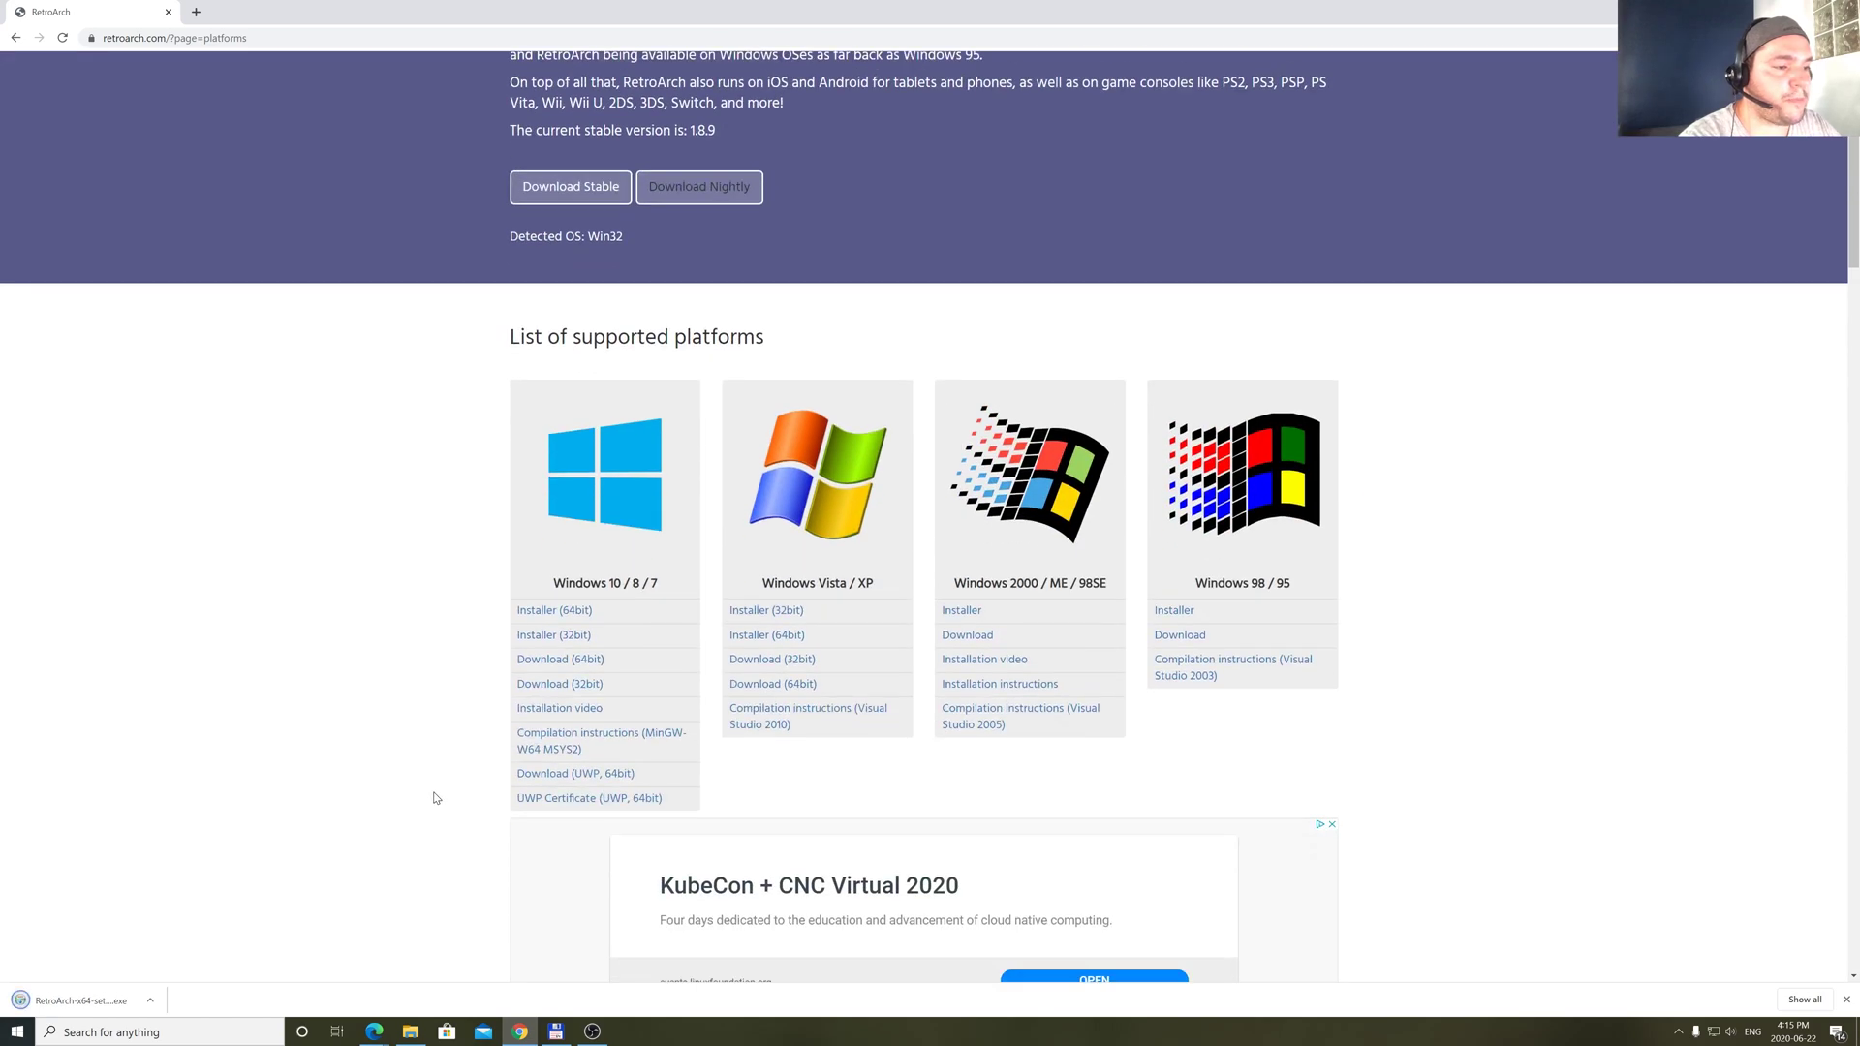
scroll(545, 905, "down", 2)
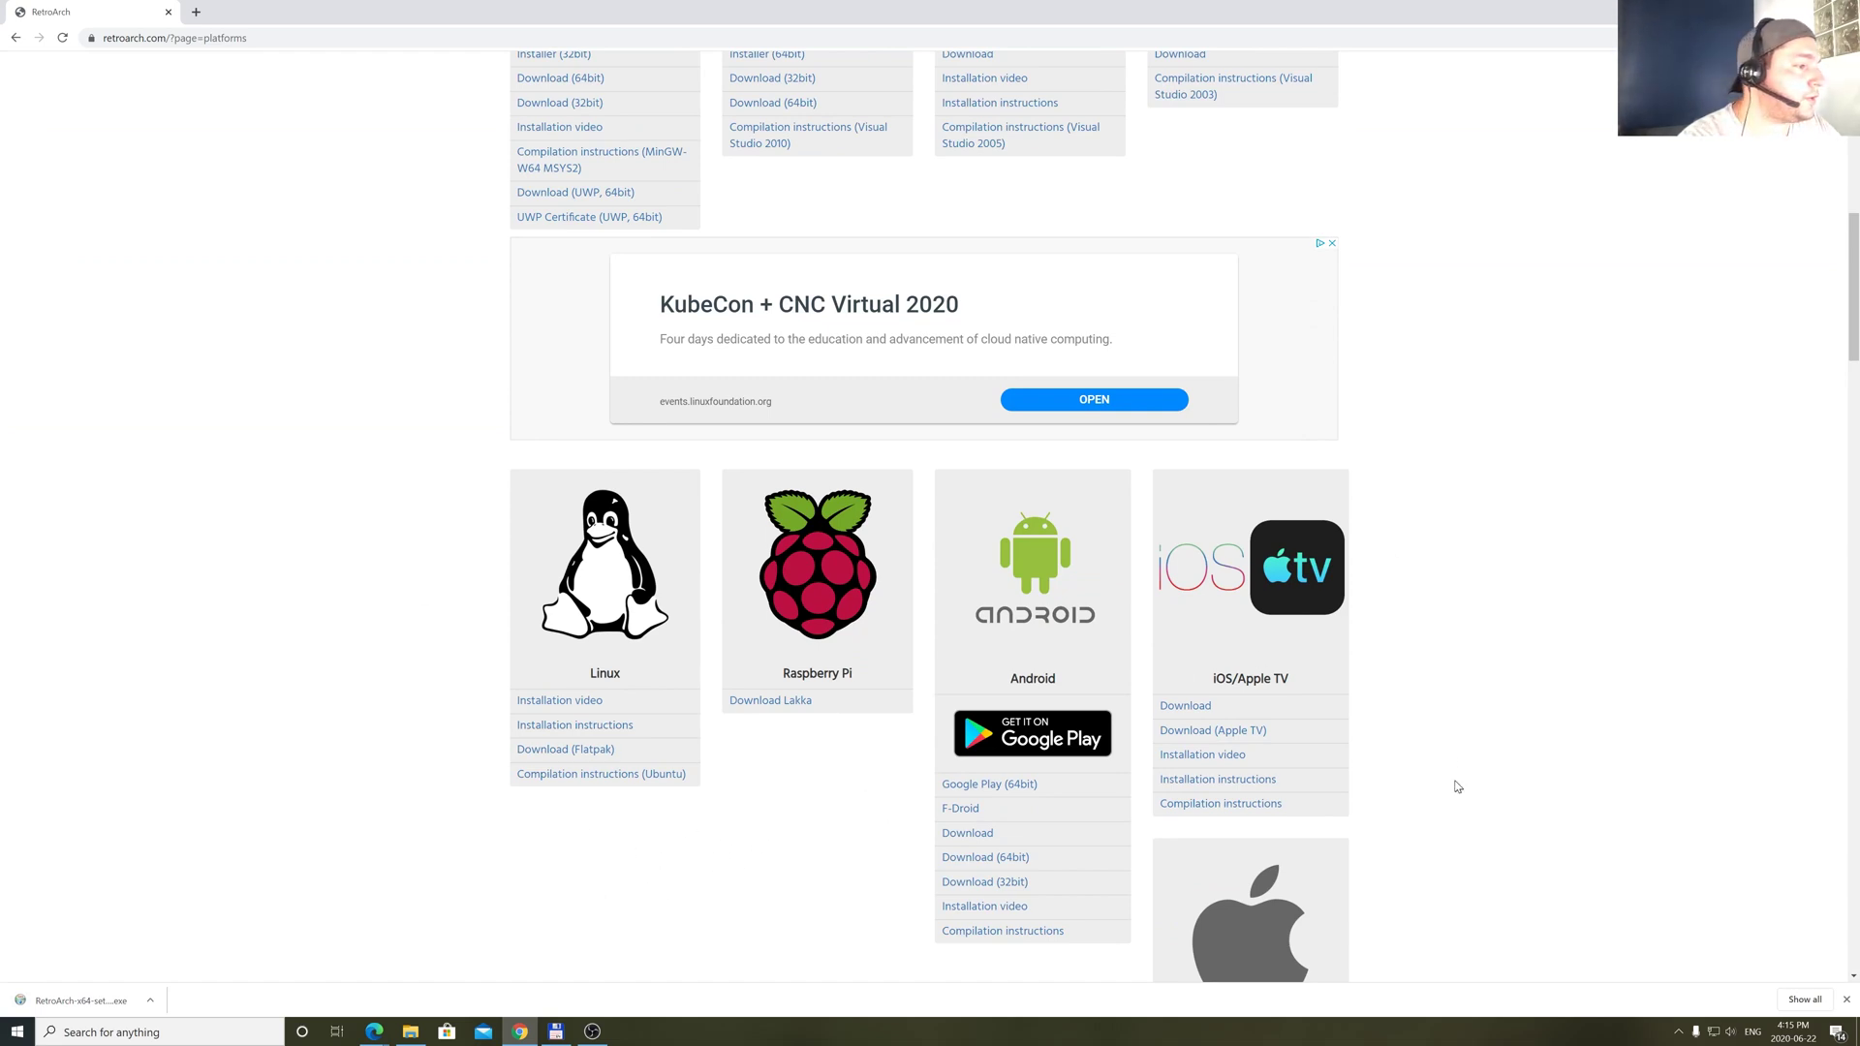
Scroll through the Download page's list of supported platforms
scroll(1453, 817, "down", 1)
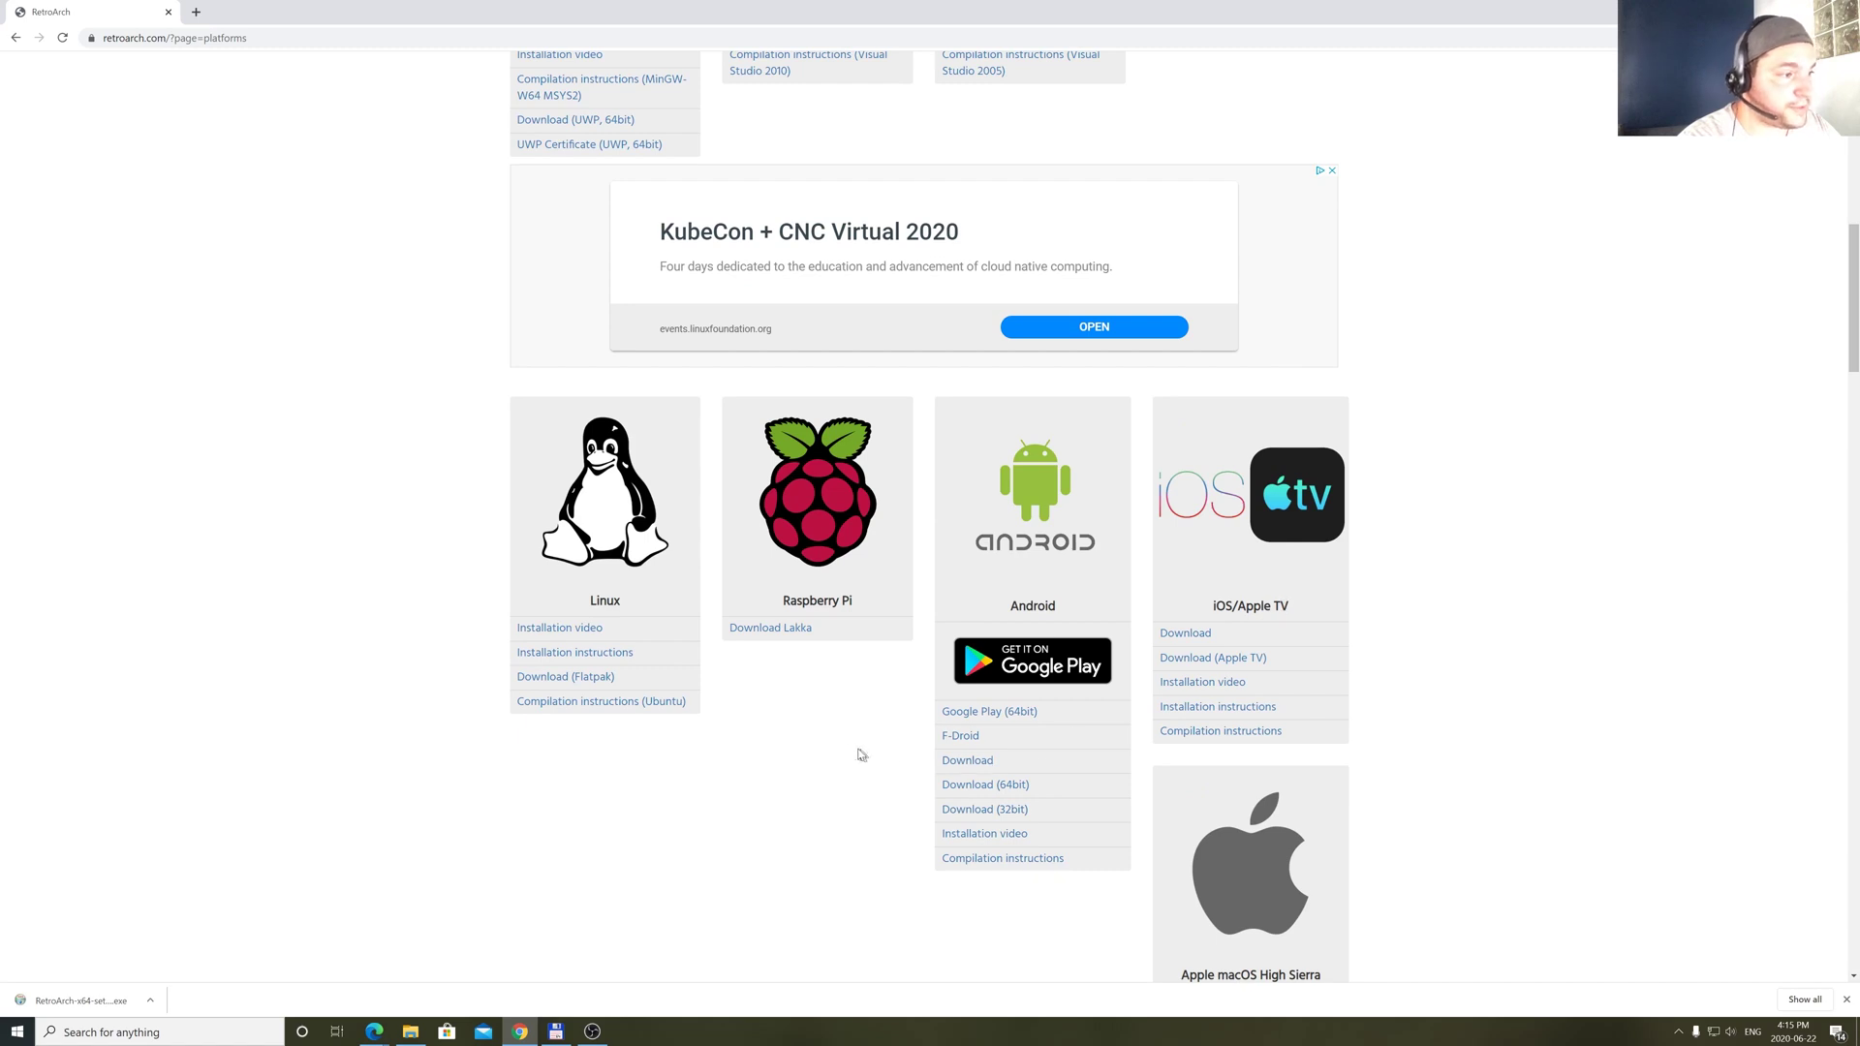
scroll(868, 708, "down", 3)
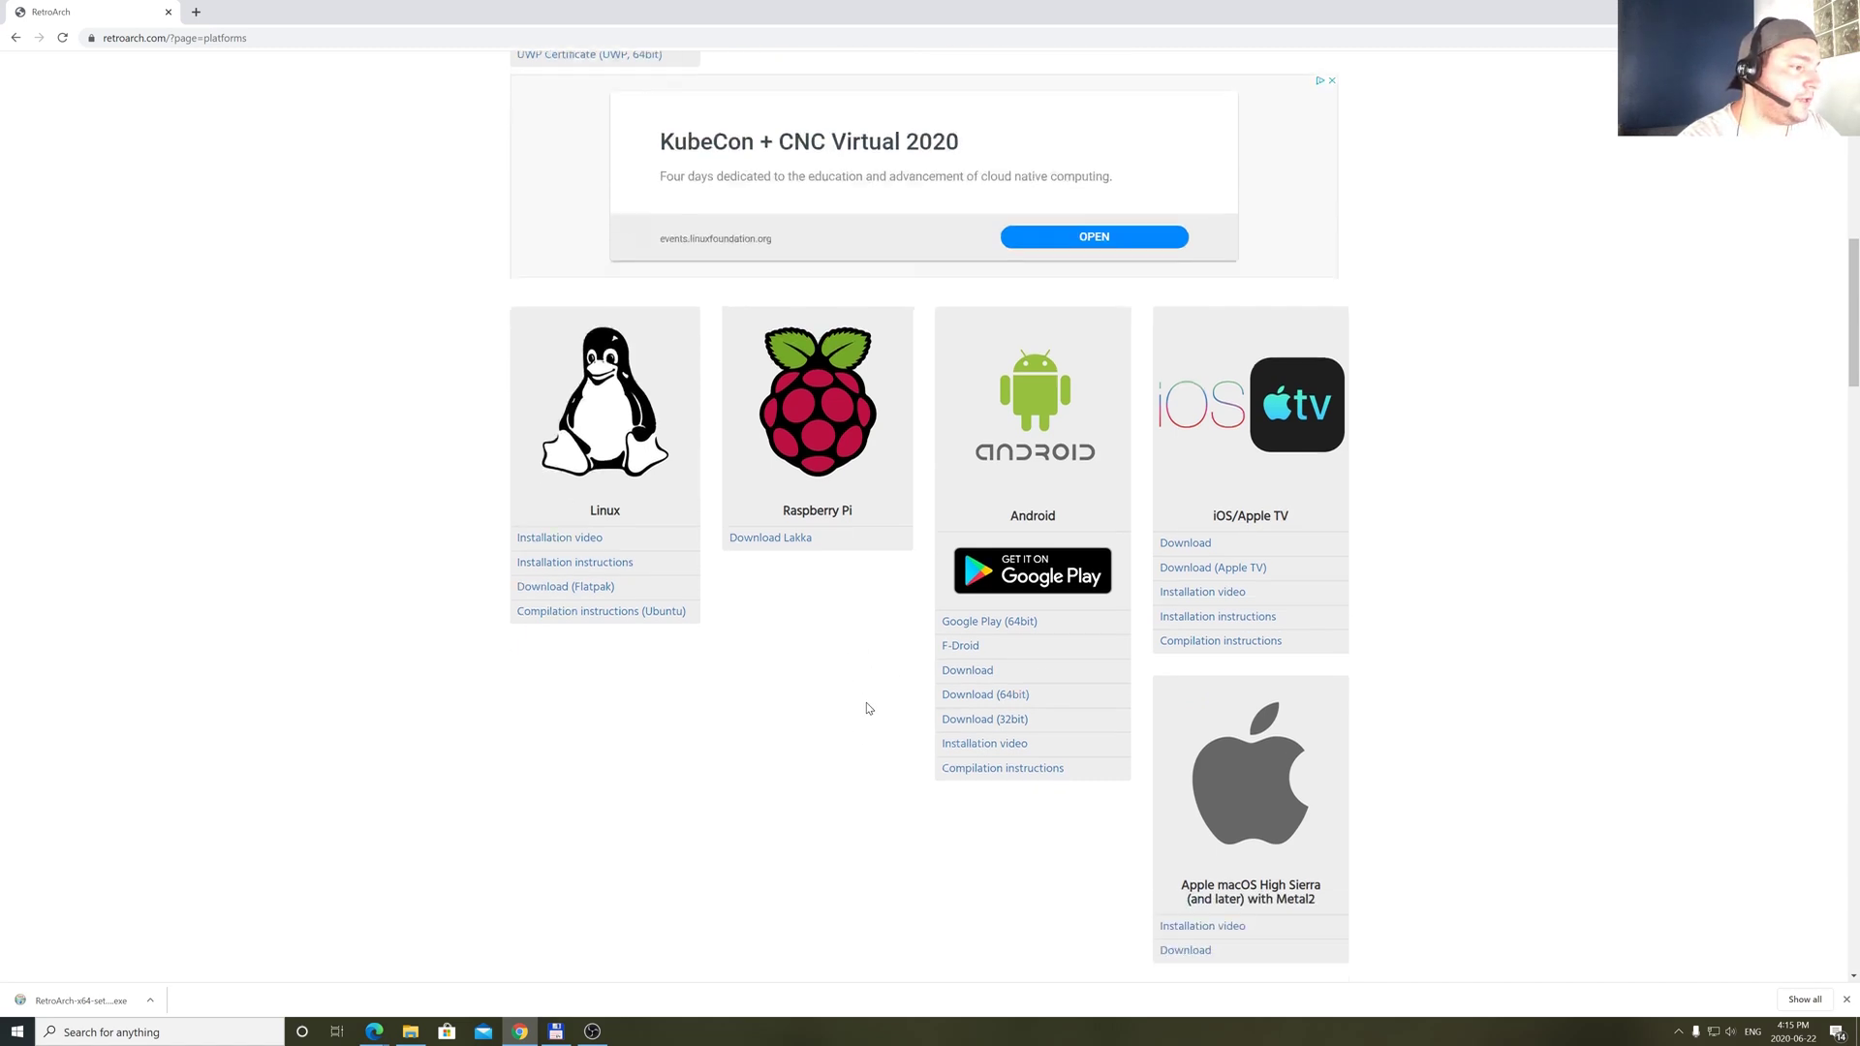
scroll(897, 830, "down", 1)
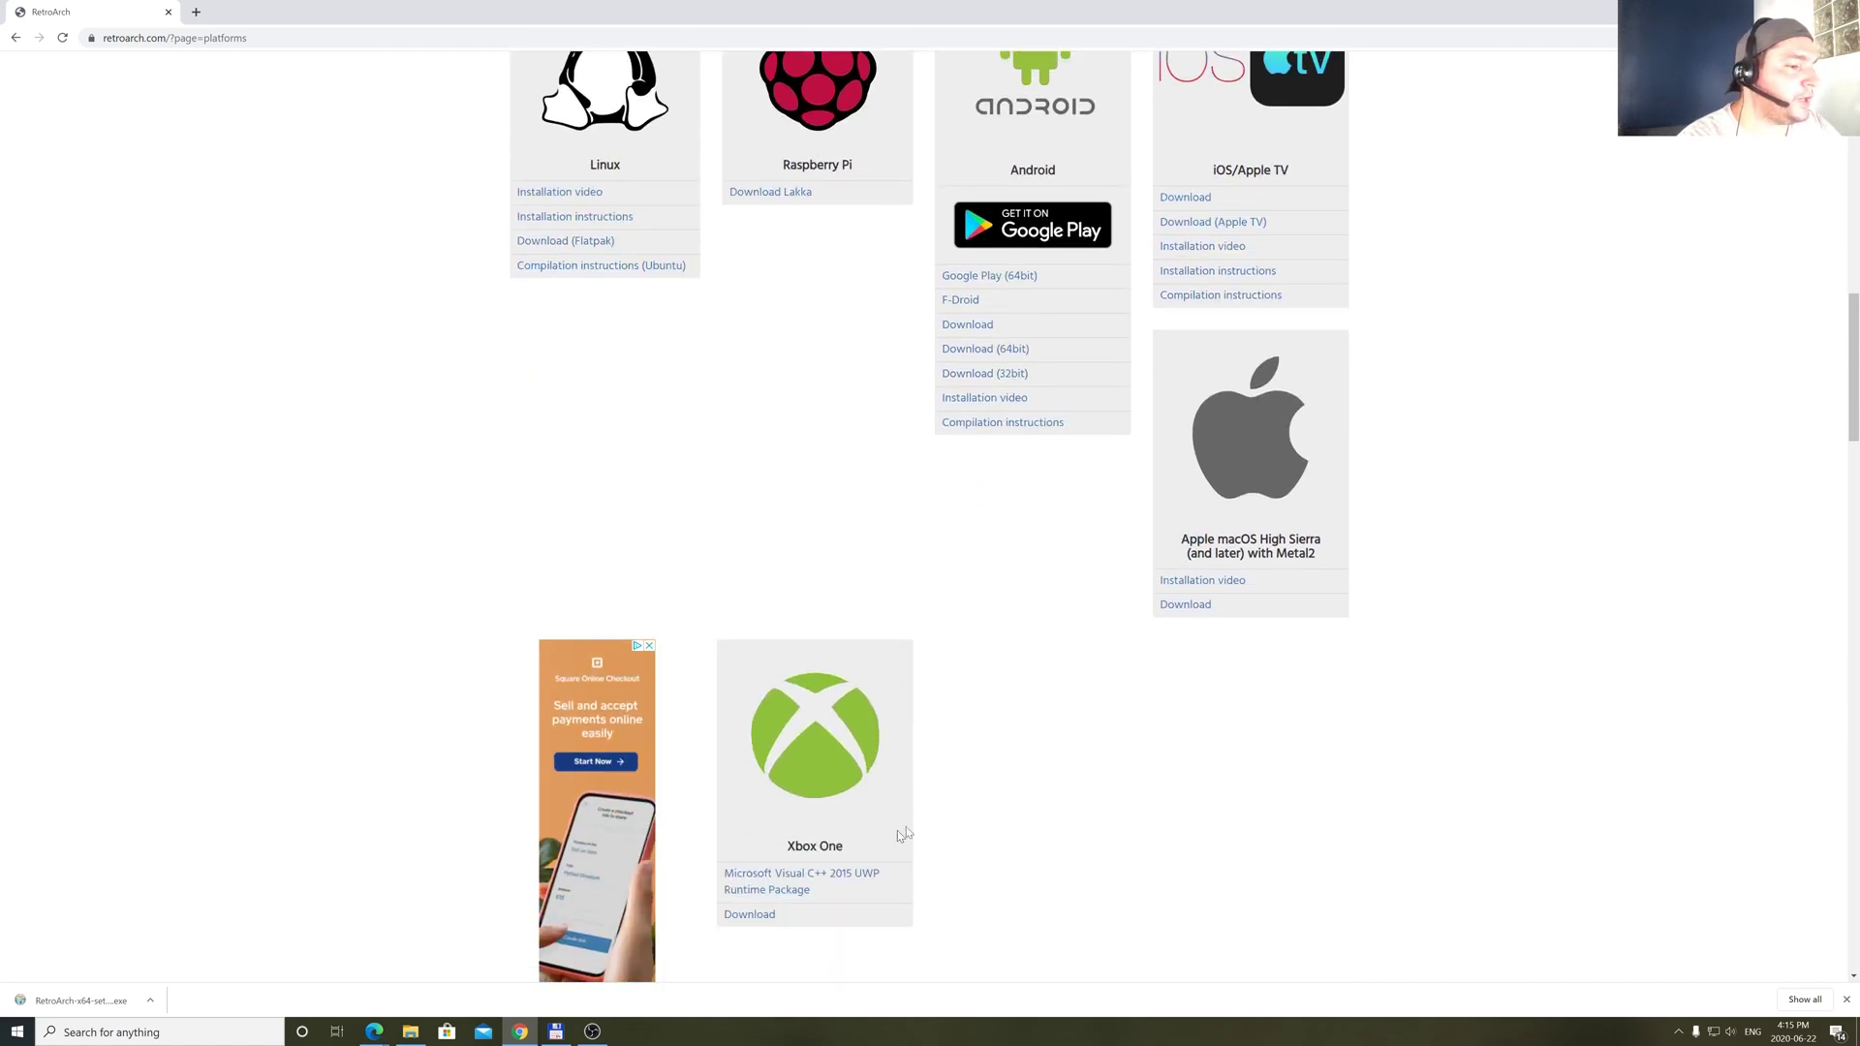
scroll(898, 833, "up", 3)
scroll(897, 839, "up", 4)
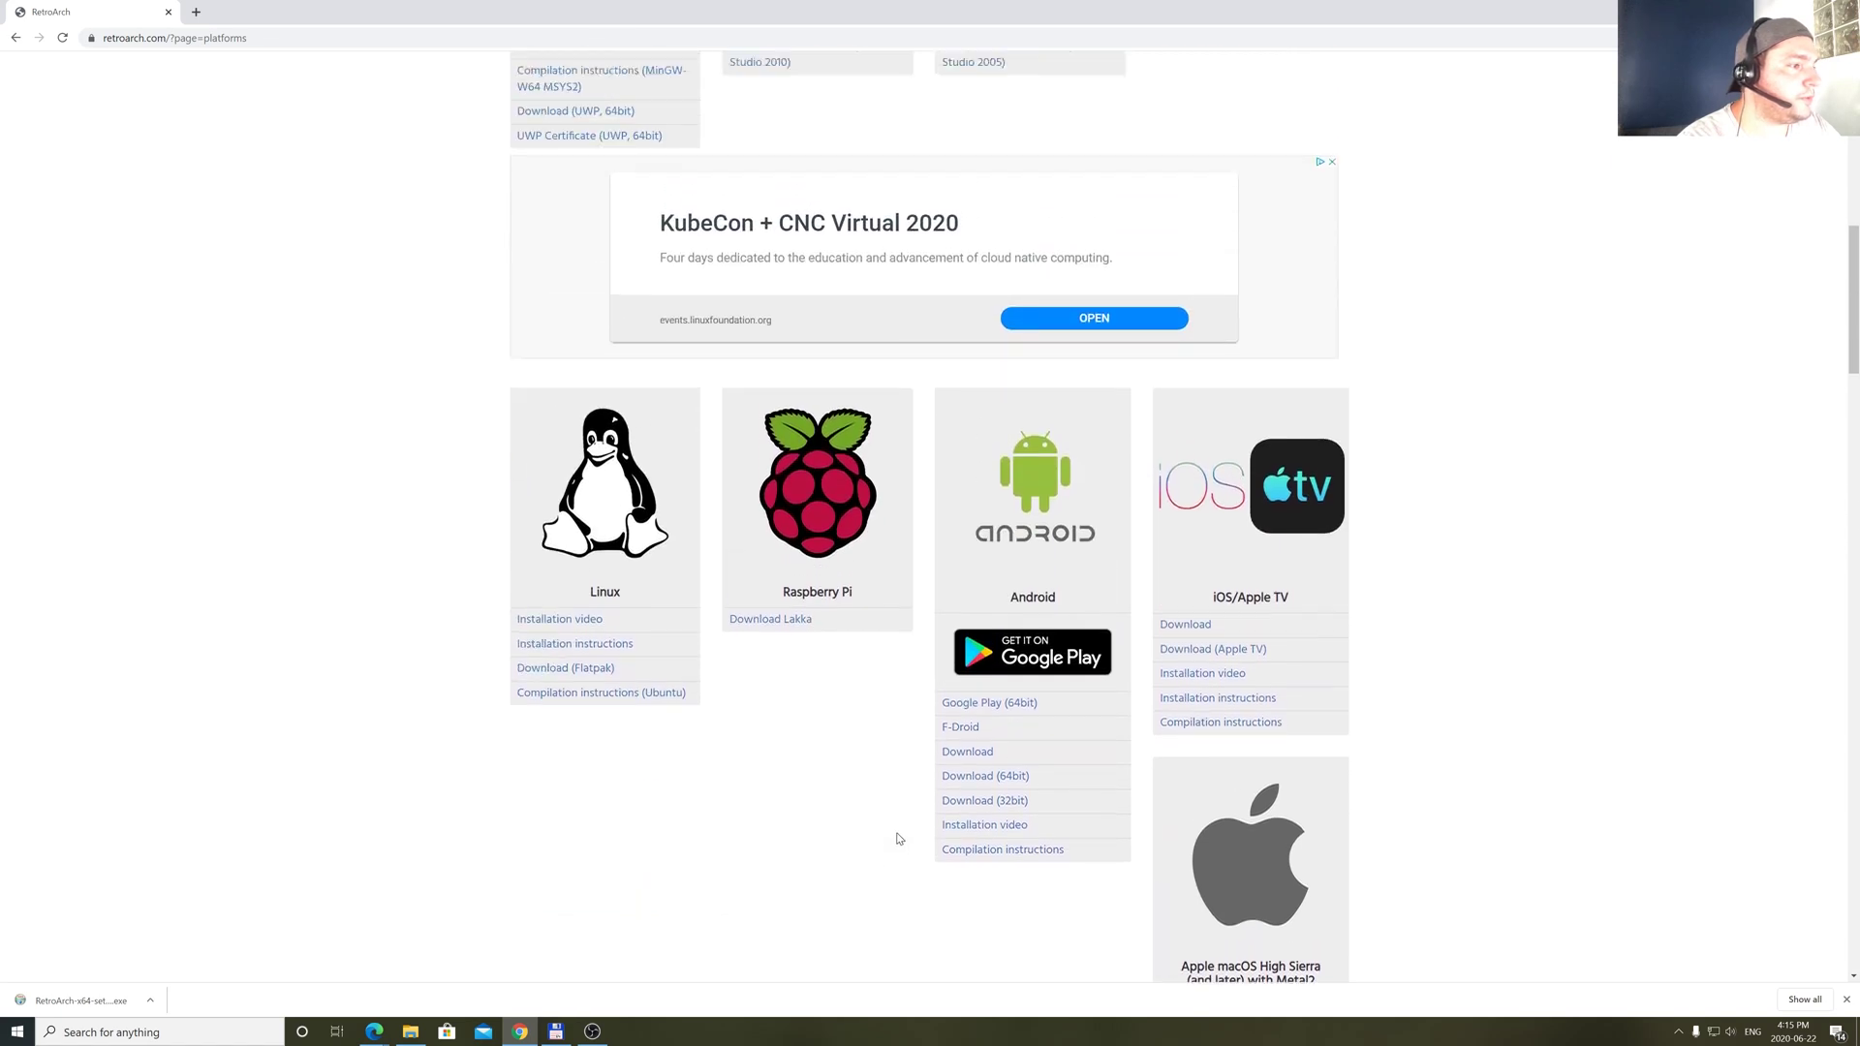
scroll(852, 824, "down", 2)
scroll(824, 817, "up", 3)
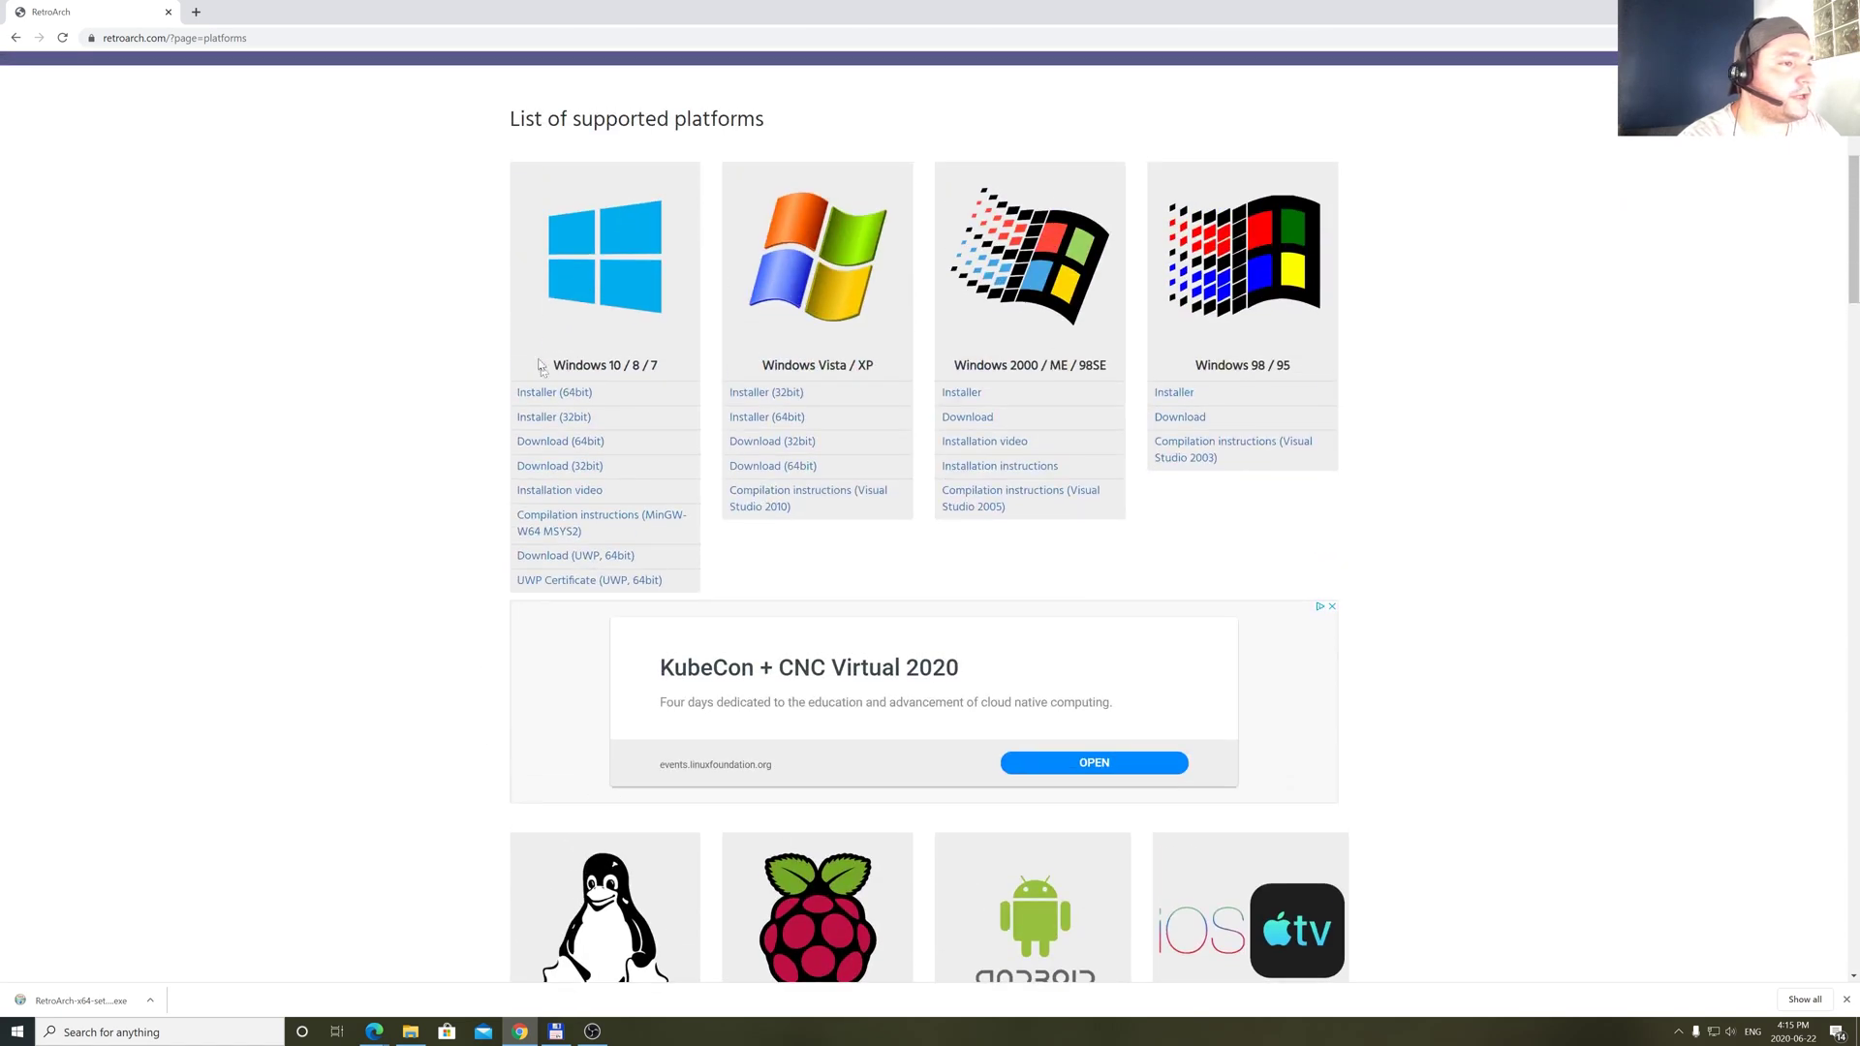
scroll(464, 596, "down", 1)
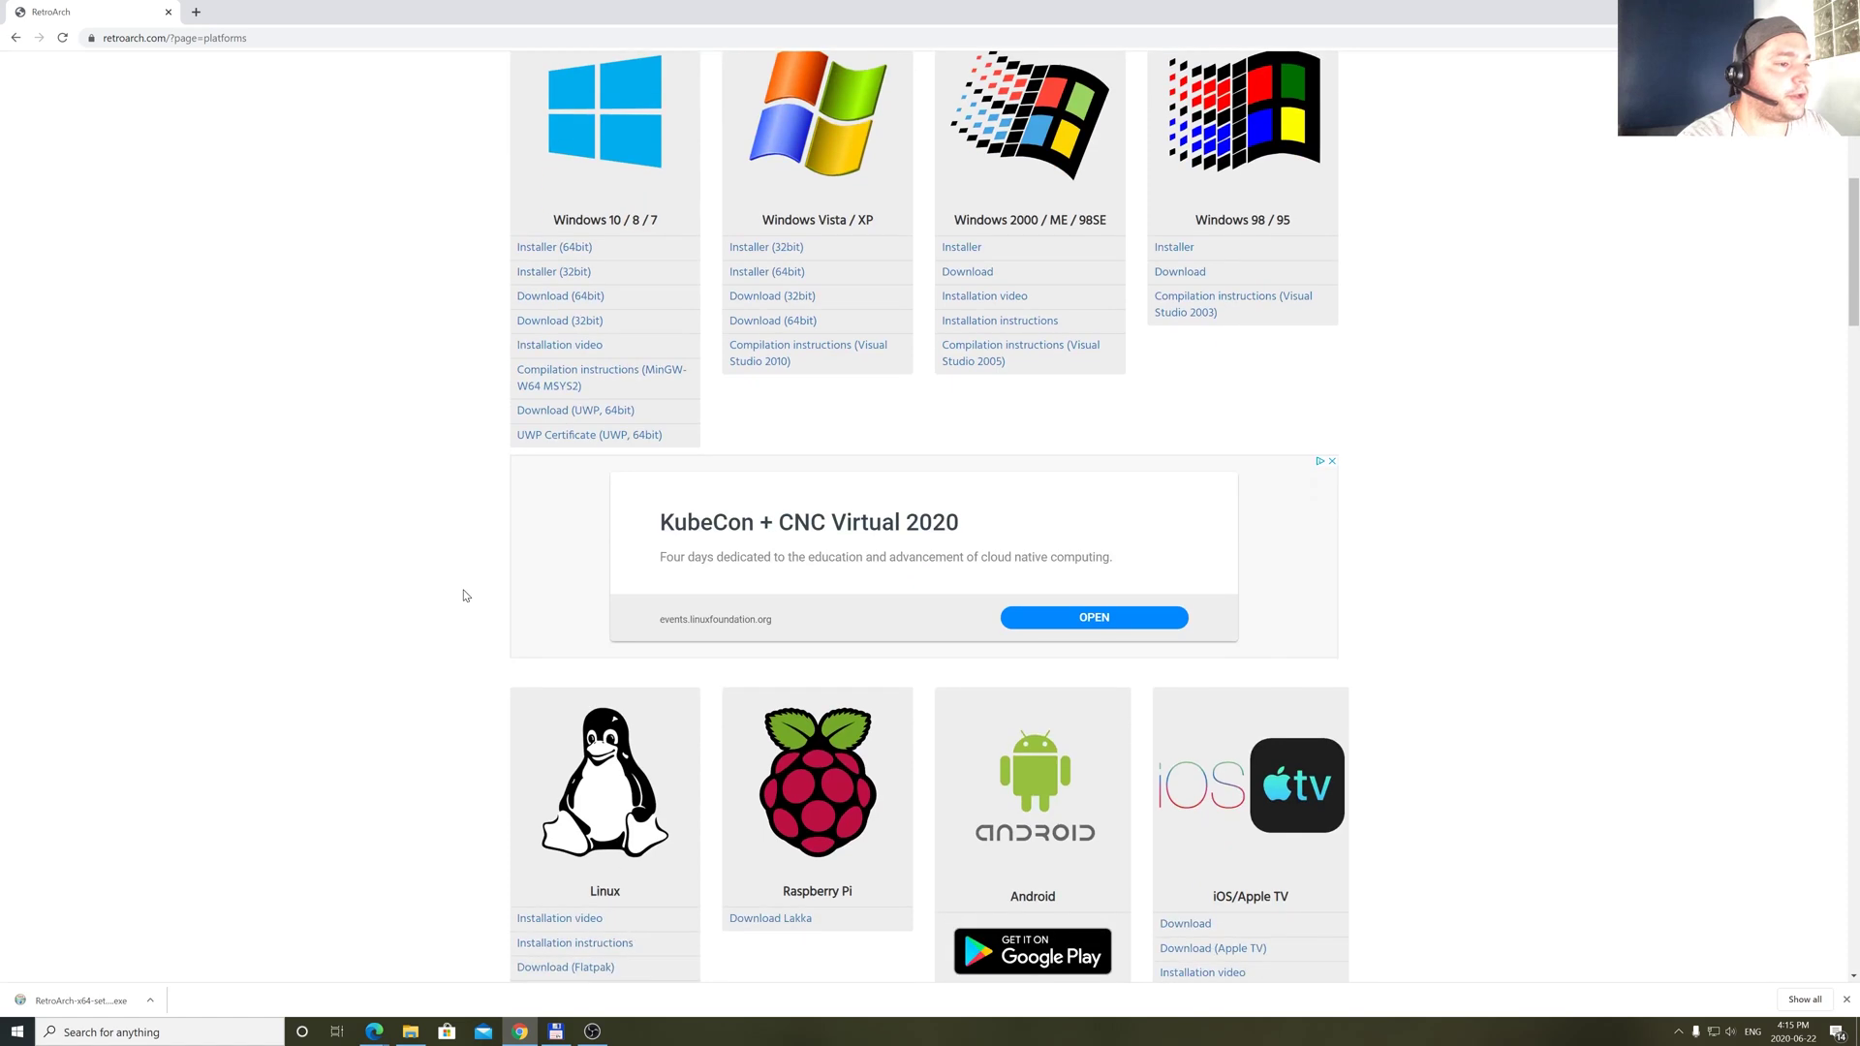
scroll(465, 595, "down", 1)
scroll(465, 601, "up", 6)
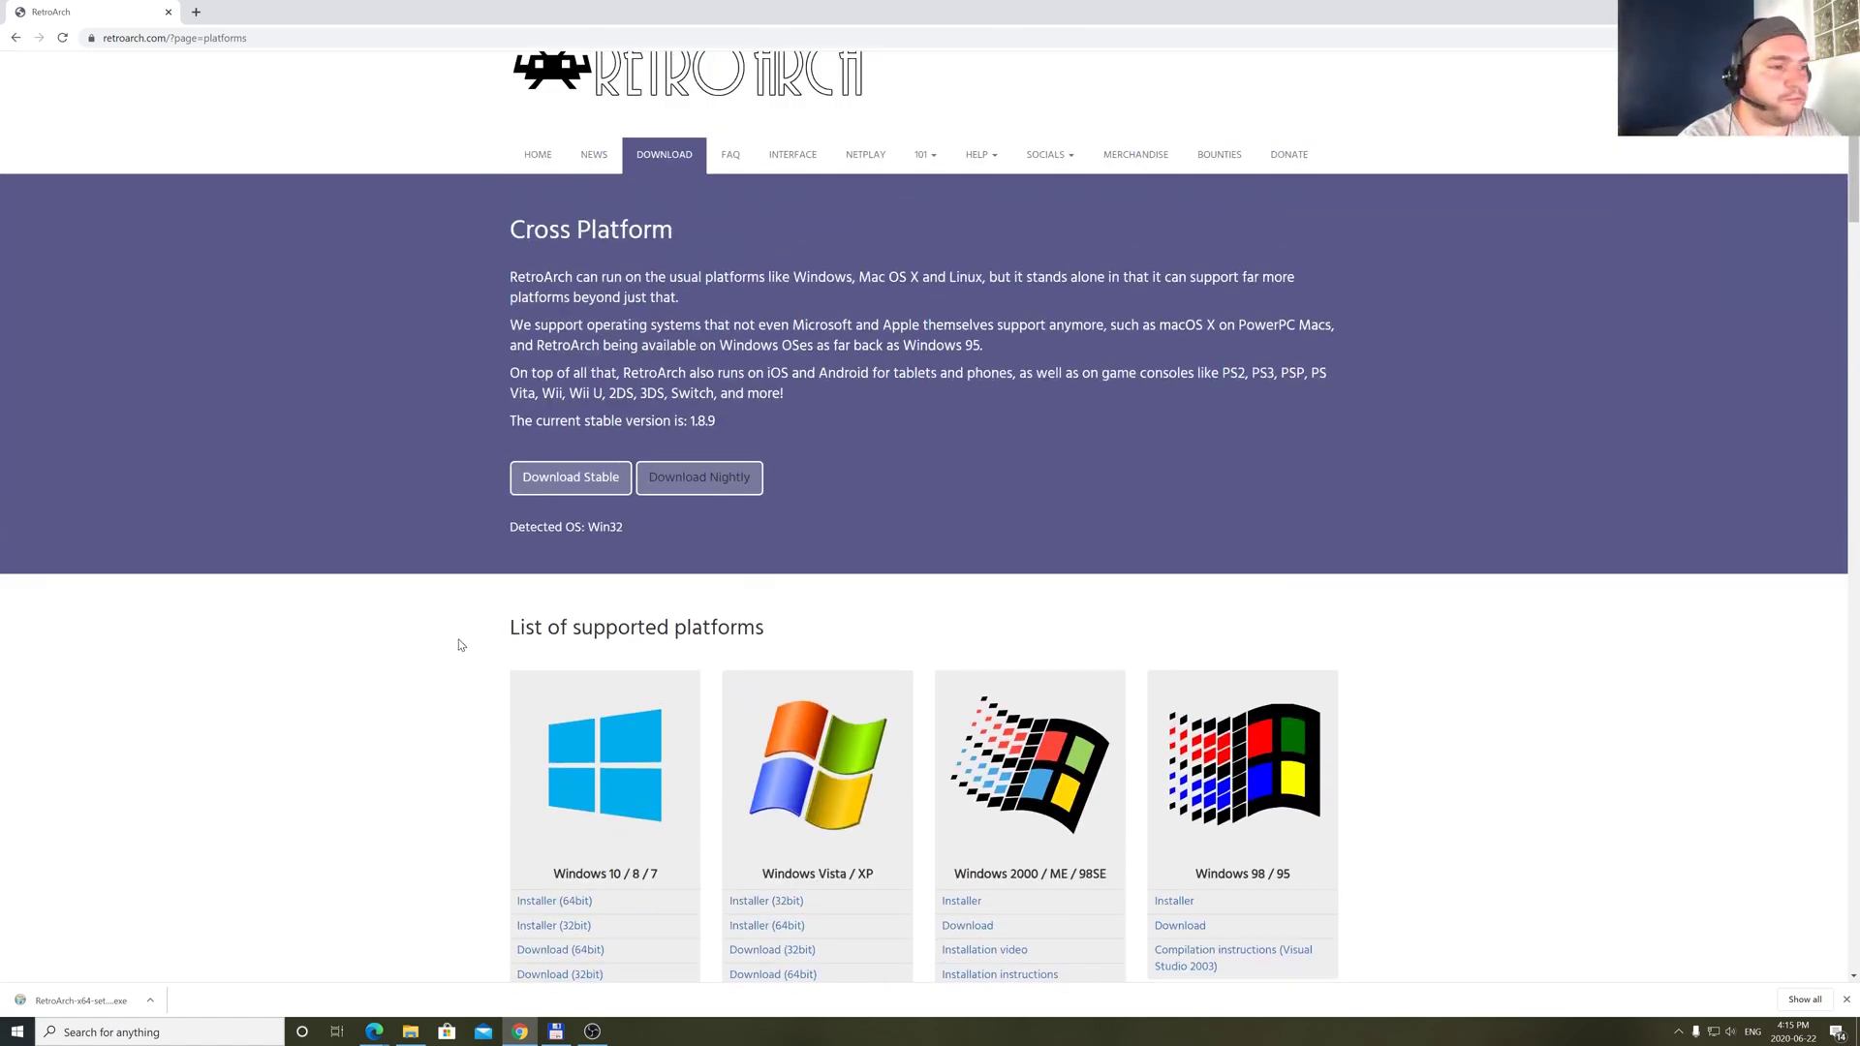
Run the downloaded RetroArch installer, choosing More info then Run anyway in SmartScreen
left_click(114, 1003)
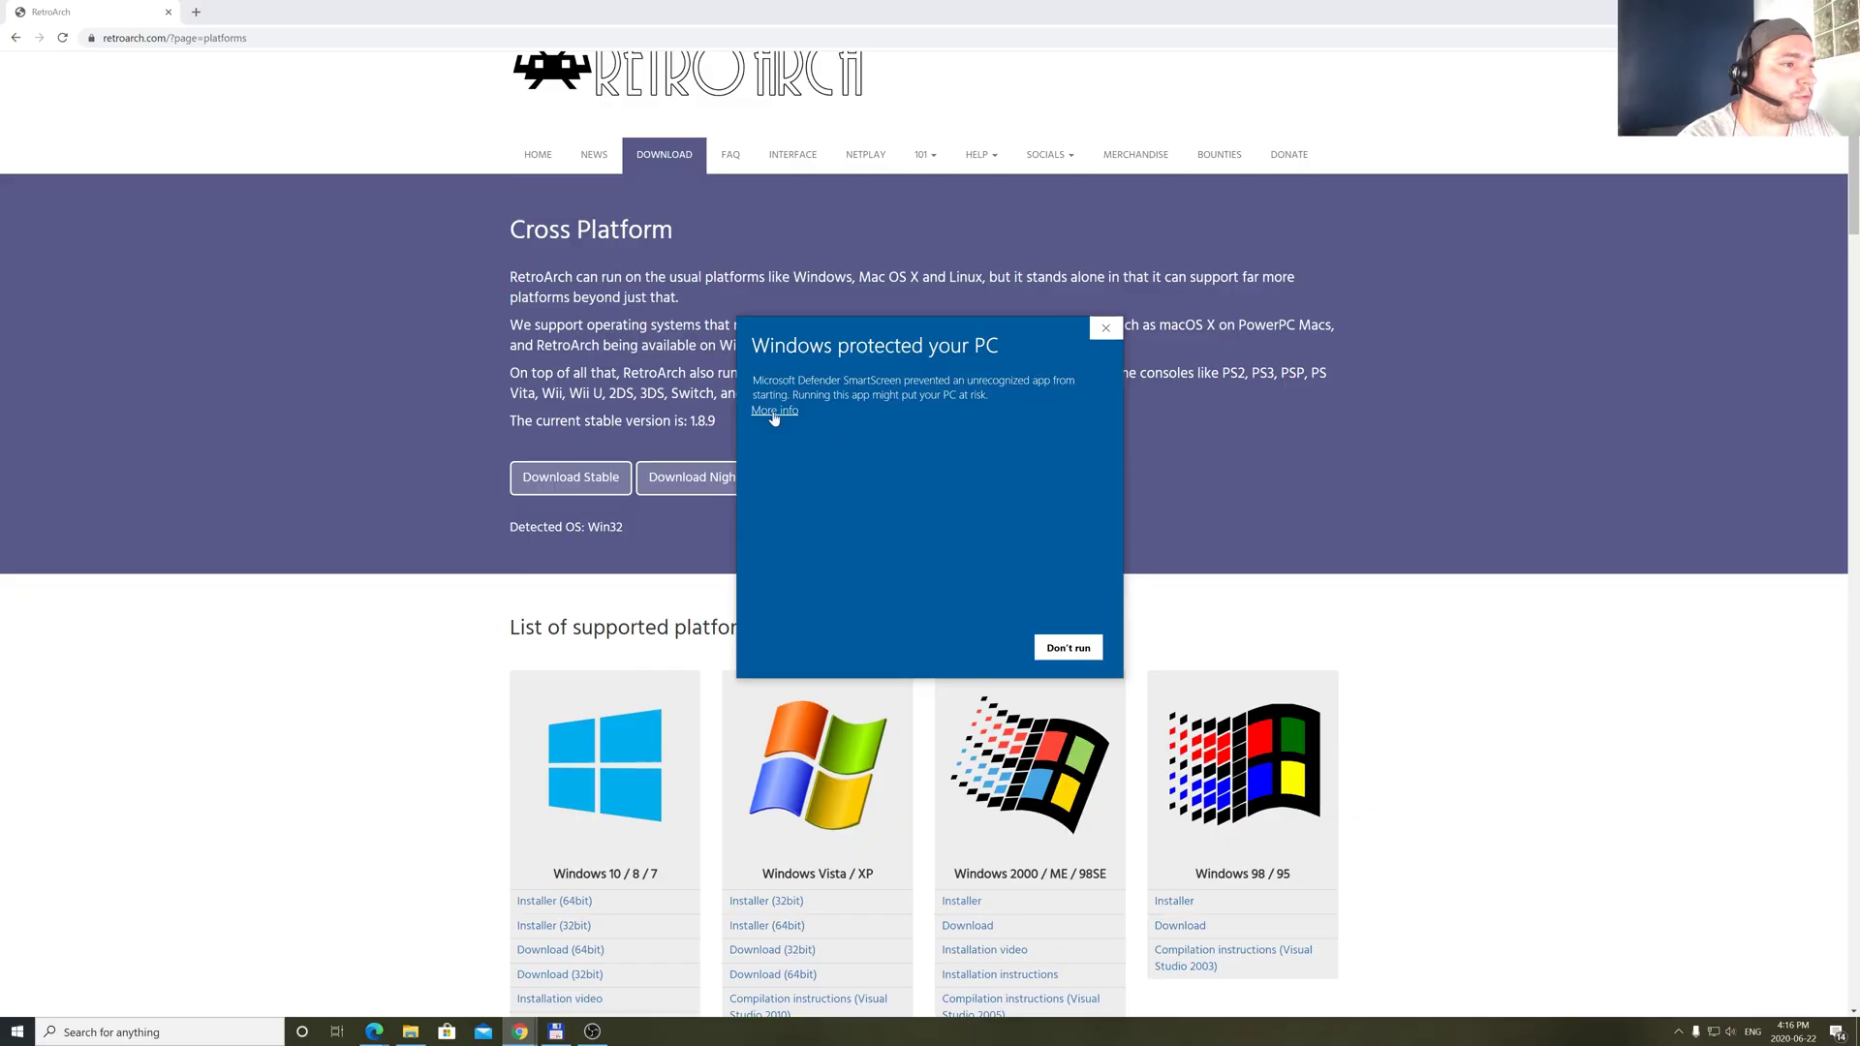
left_click(774, 412)
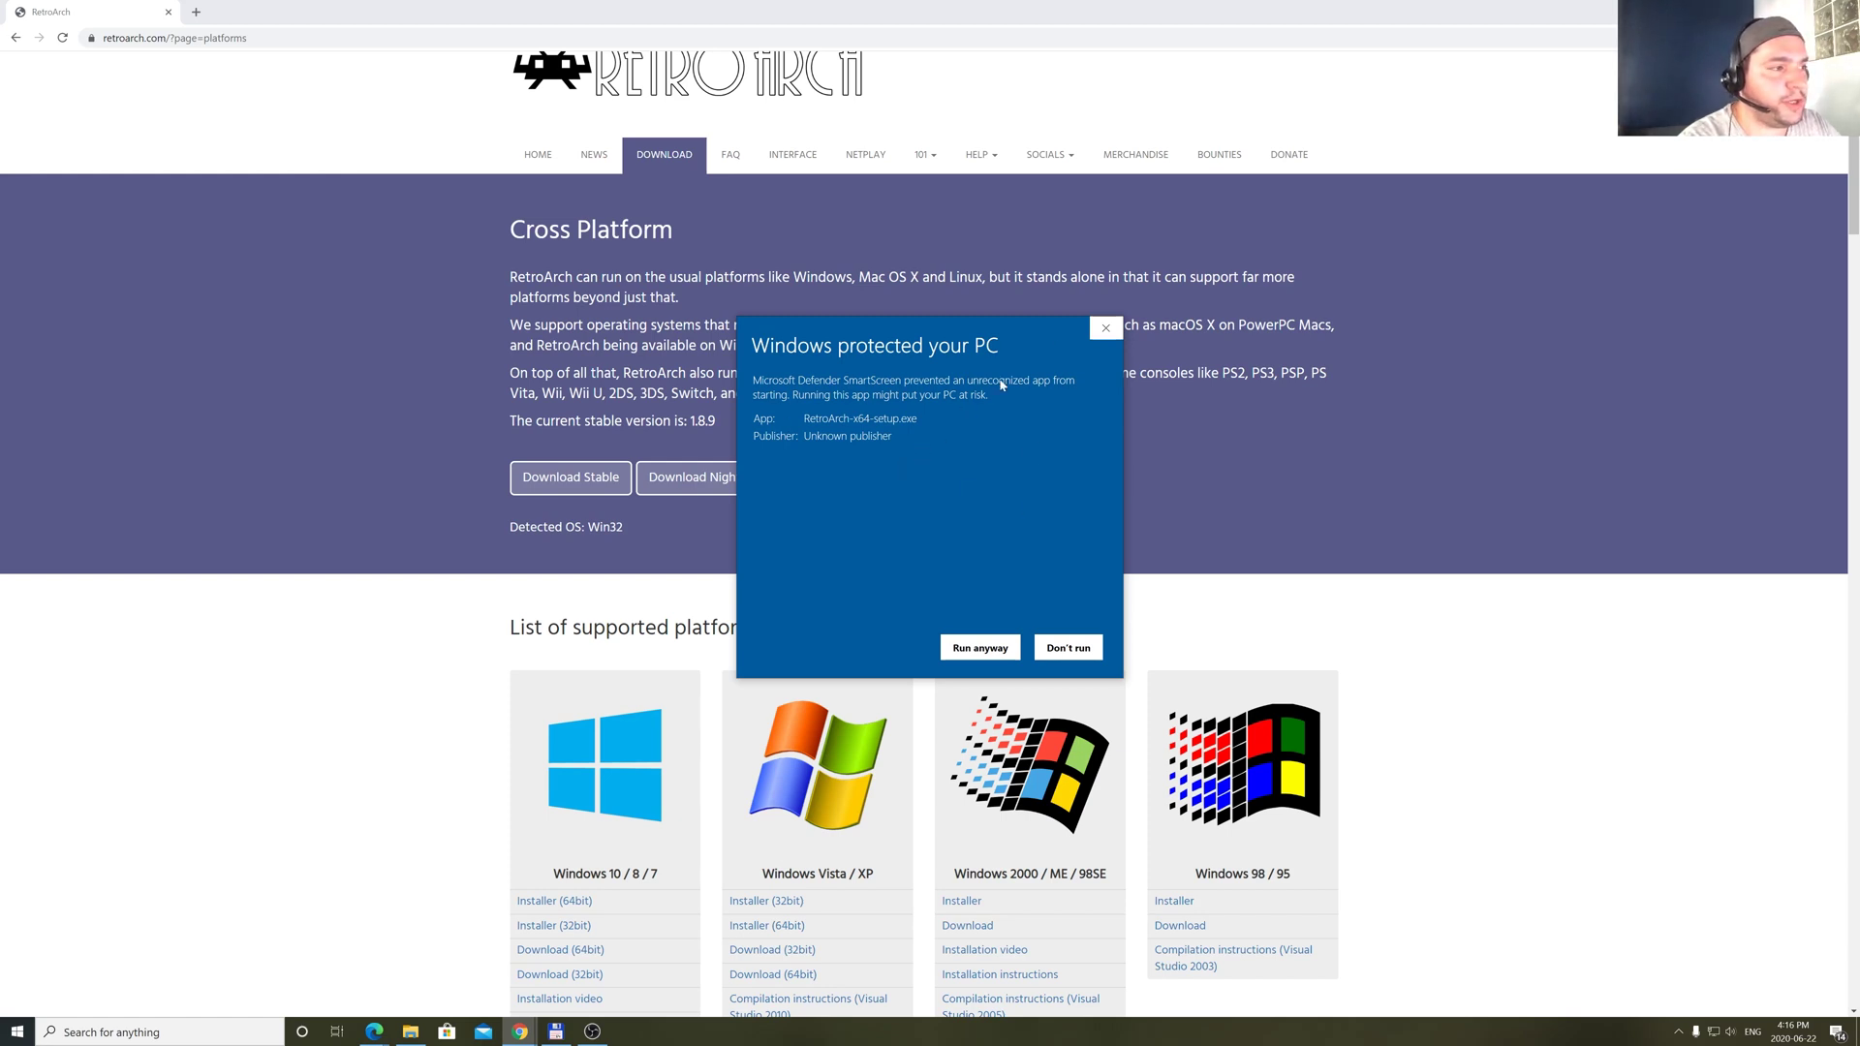
left_click(980, 647)
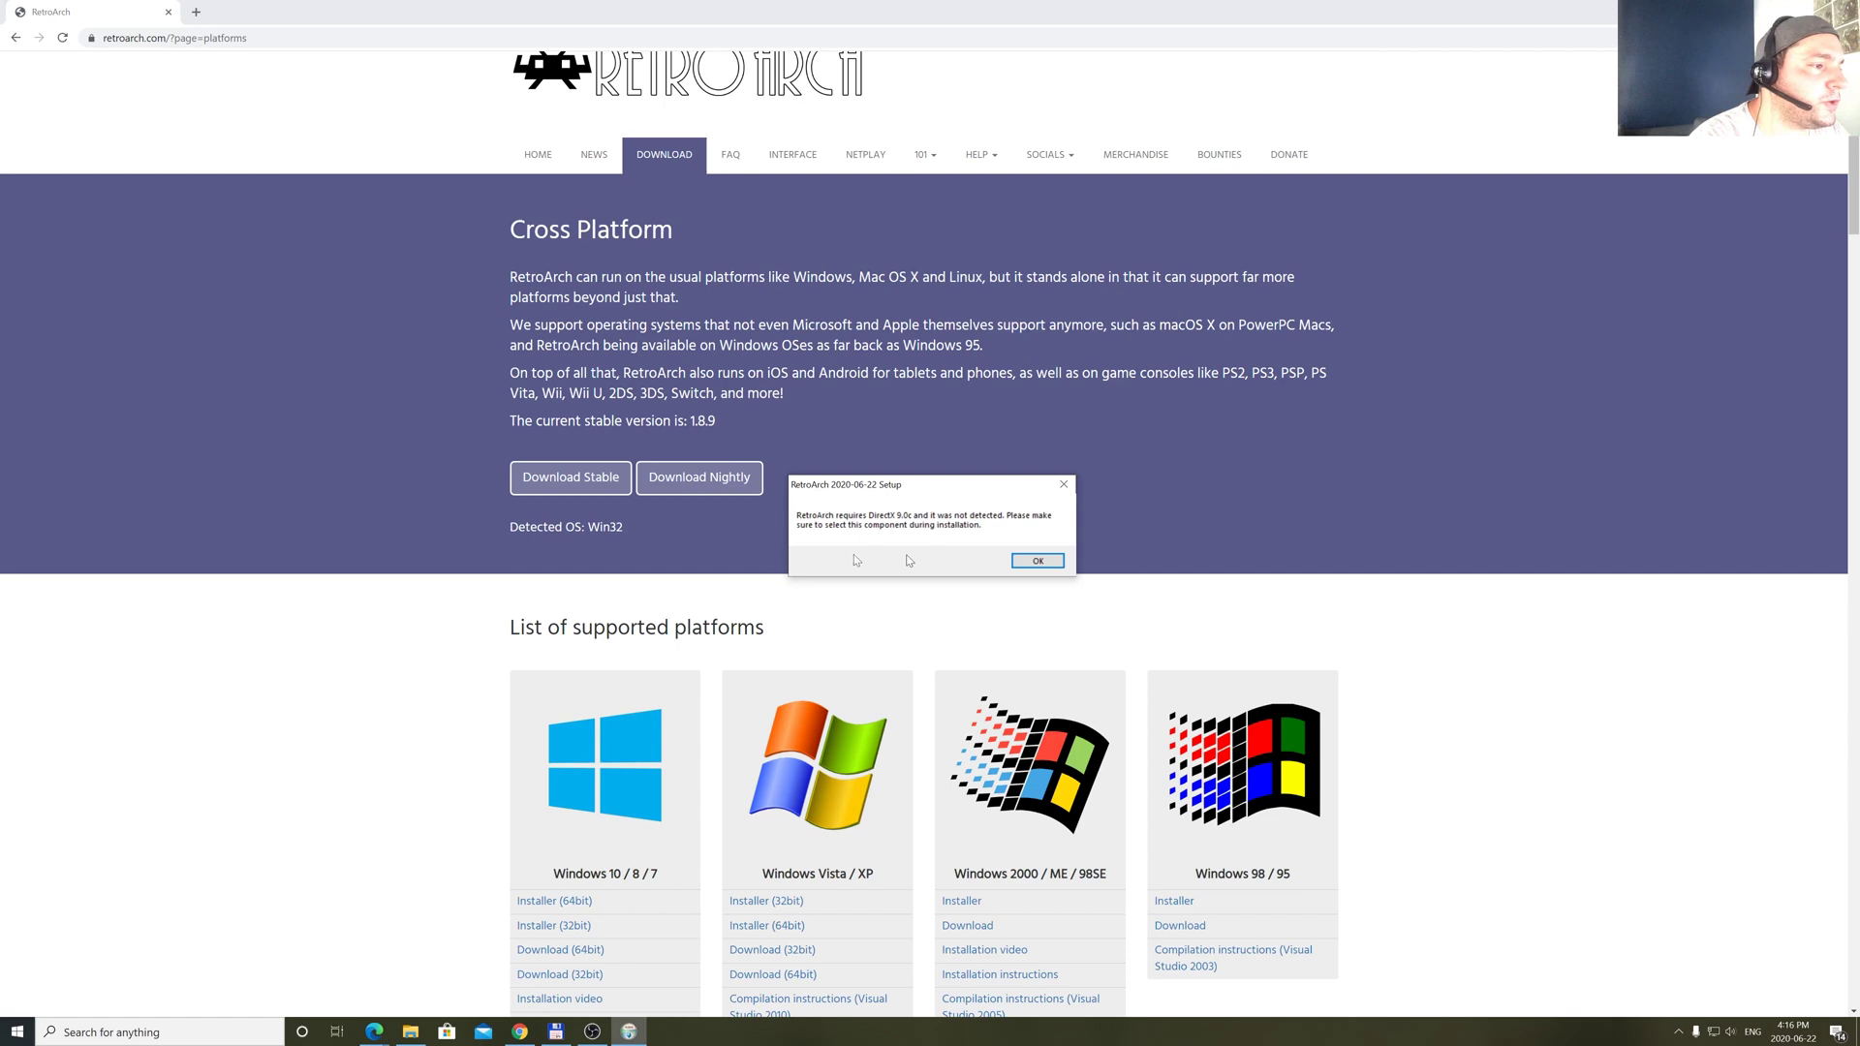
Dismiss the missing DirectX warning and advance past the setup welcome page
mouse_move(919, 486)
left_mouse_down()
mouse_move(1008, 480)
mouse_move(853, 484)
mouse_move(897, 483)
left_mouse_up()
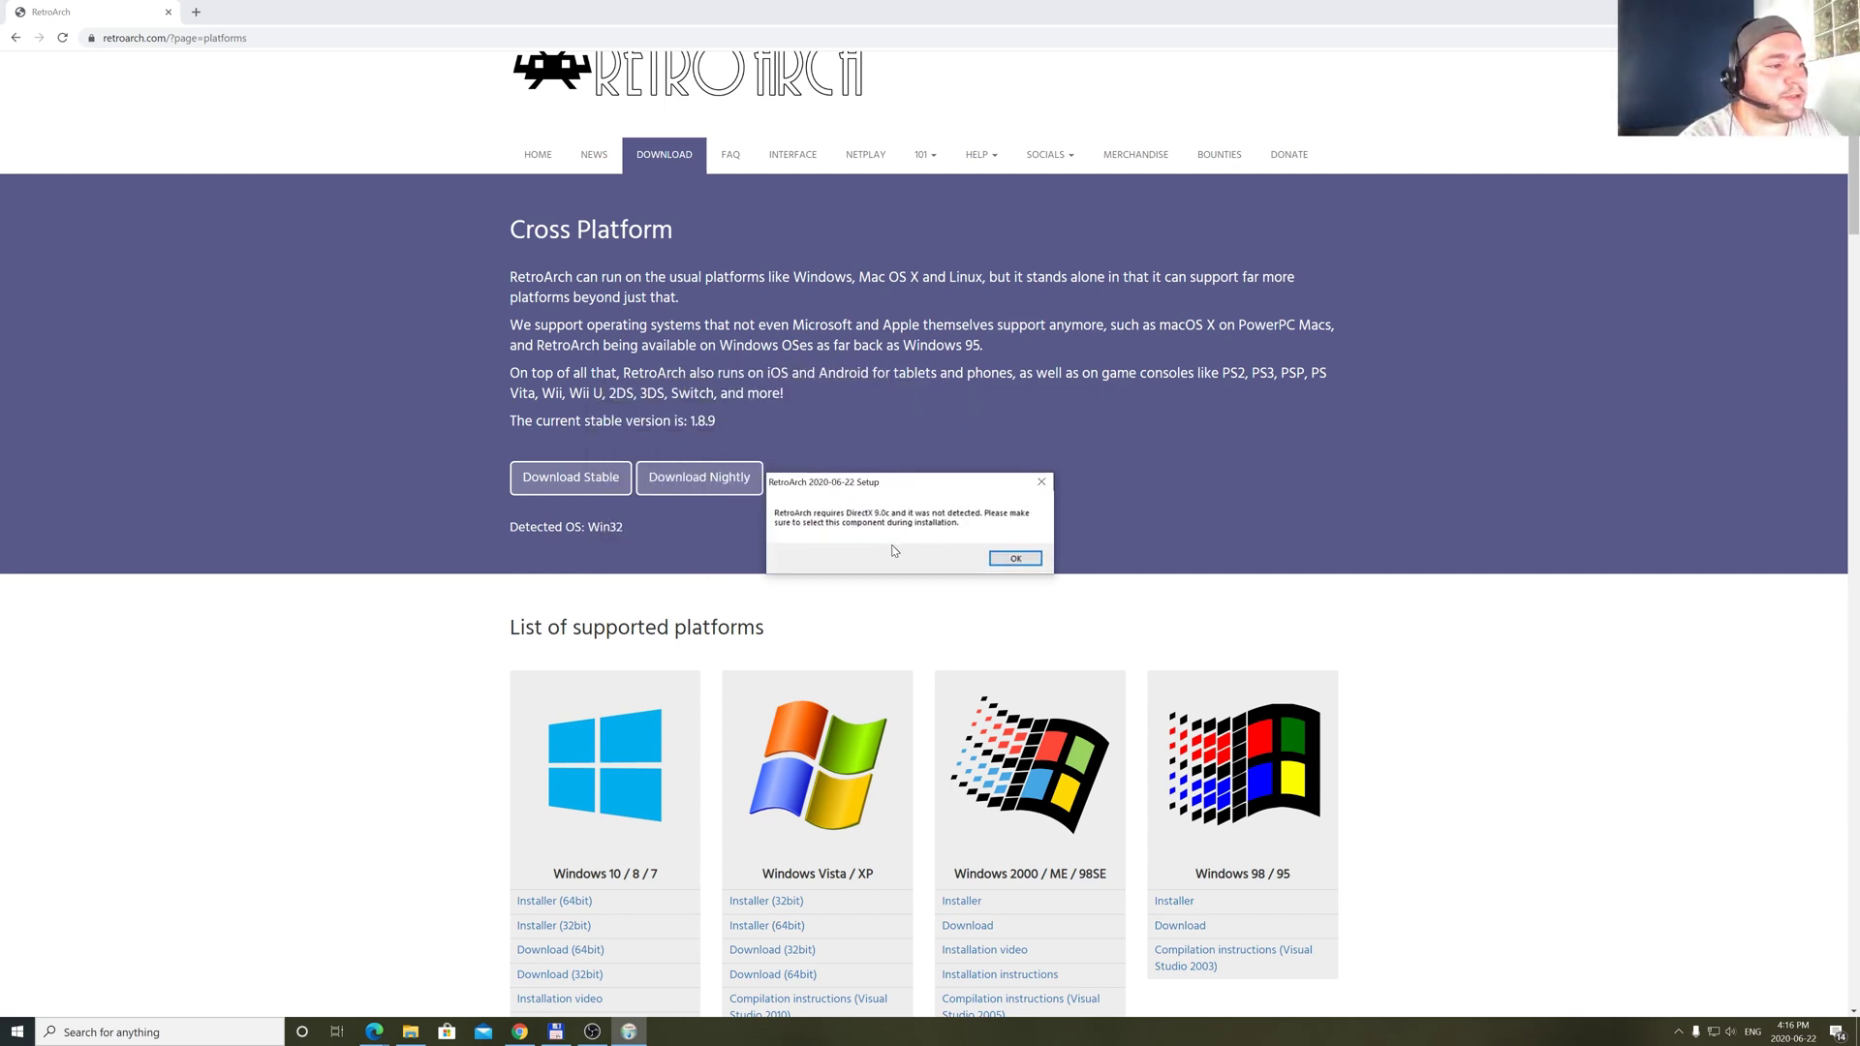
left_click(1010, 557)
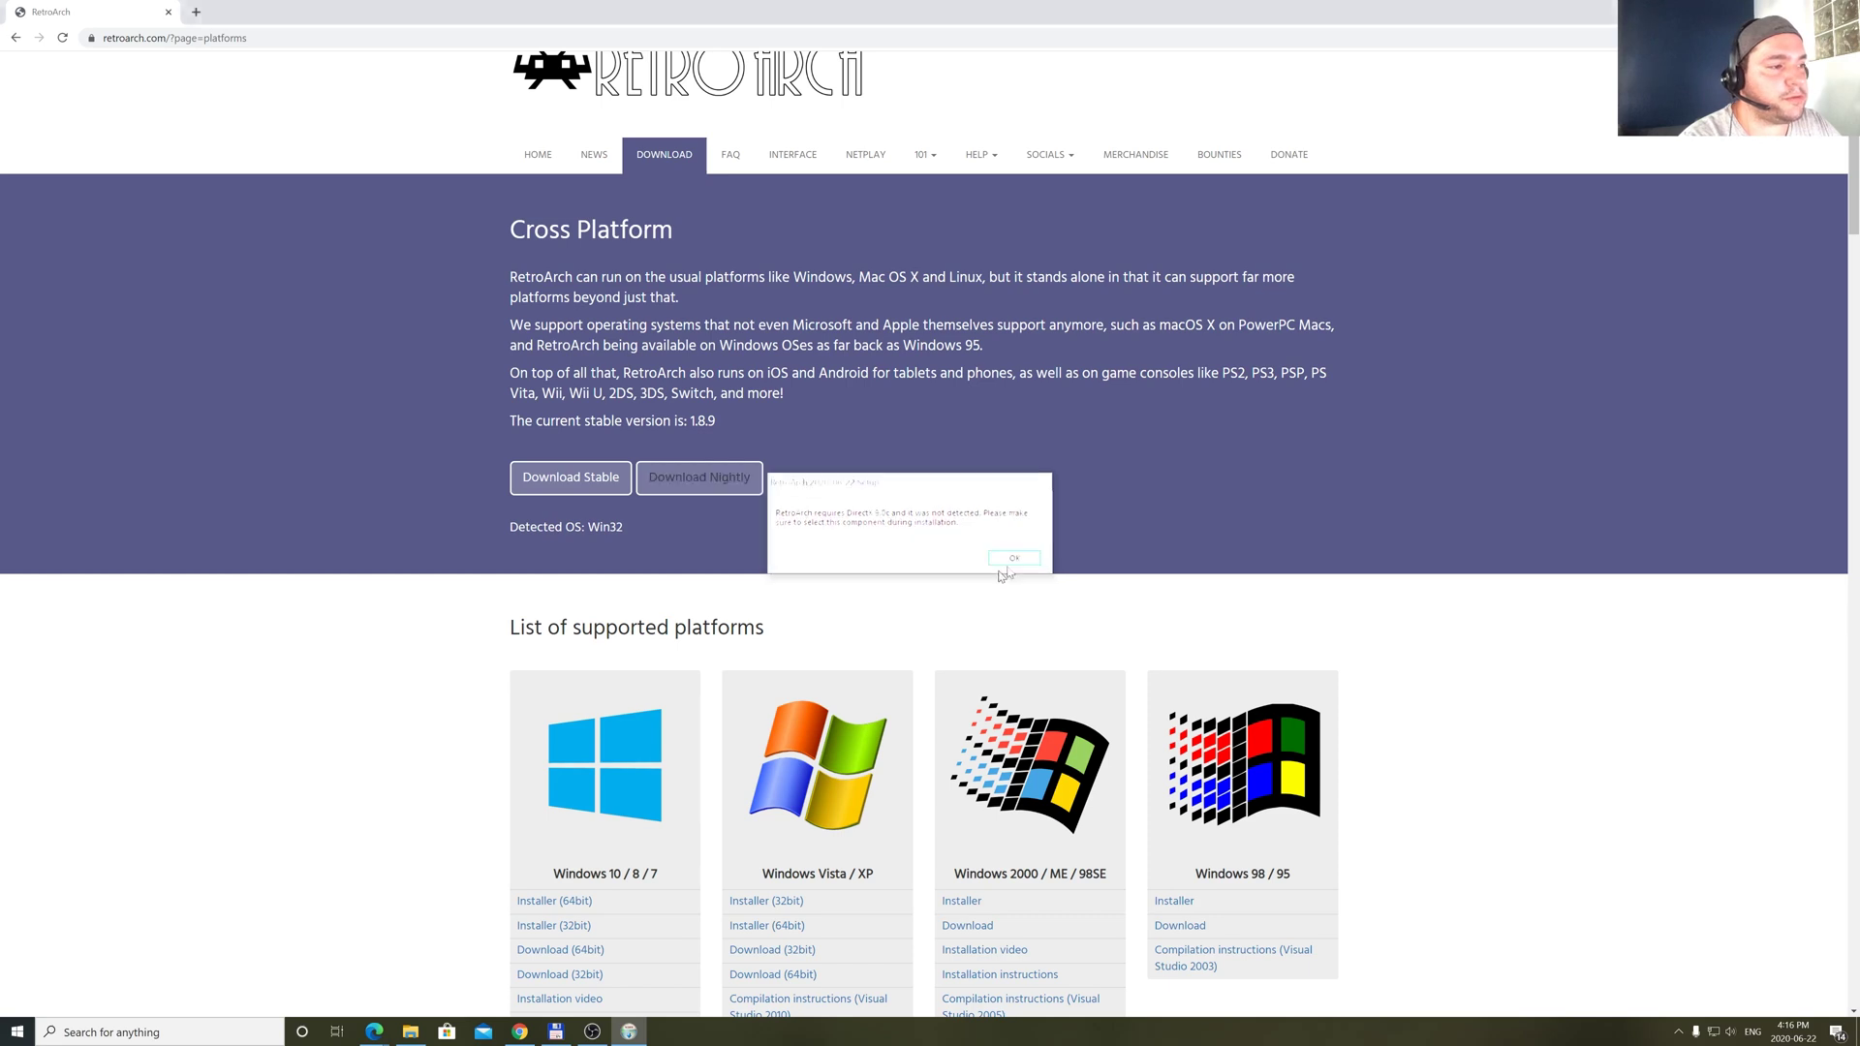
left_click(988, 631)
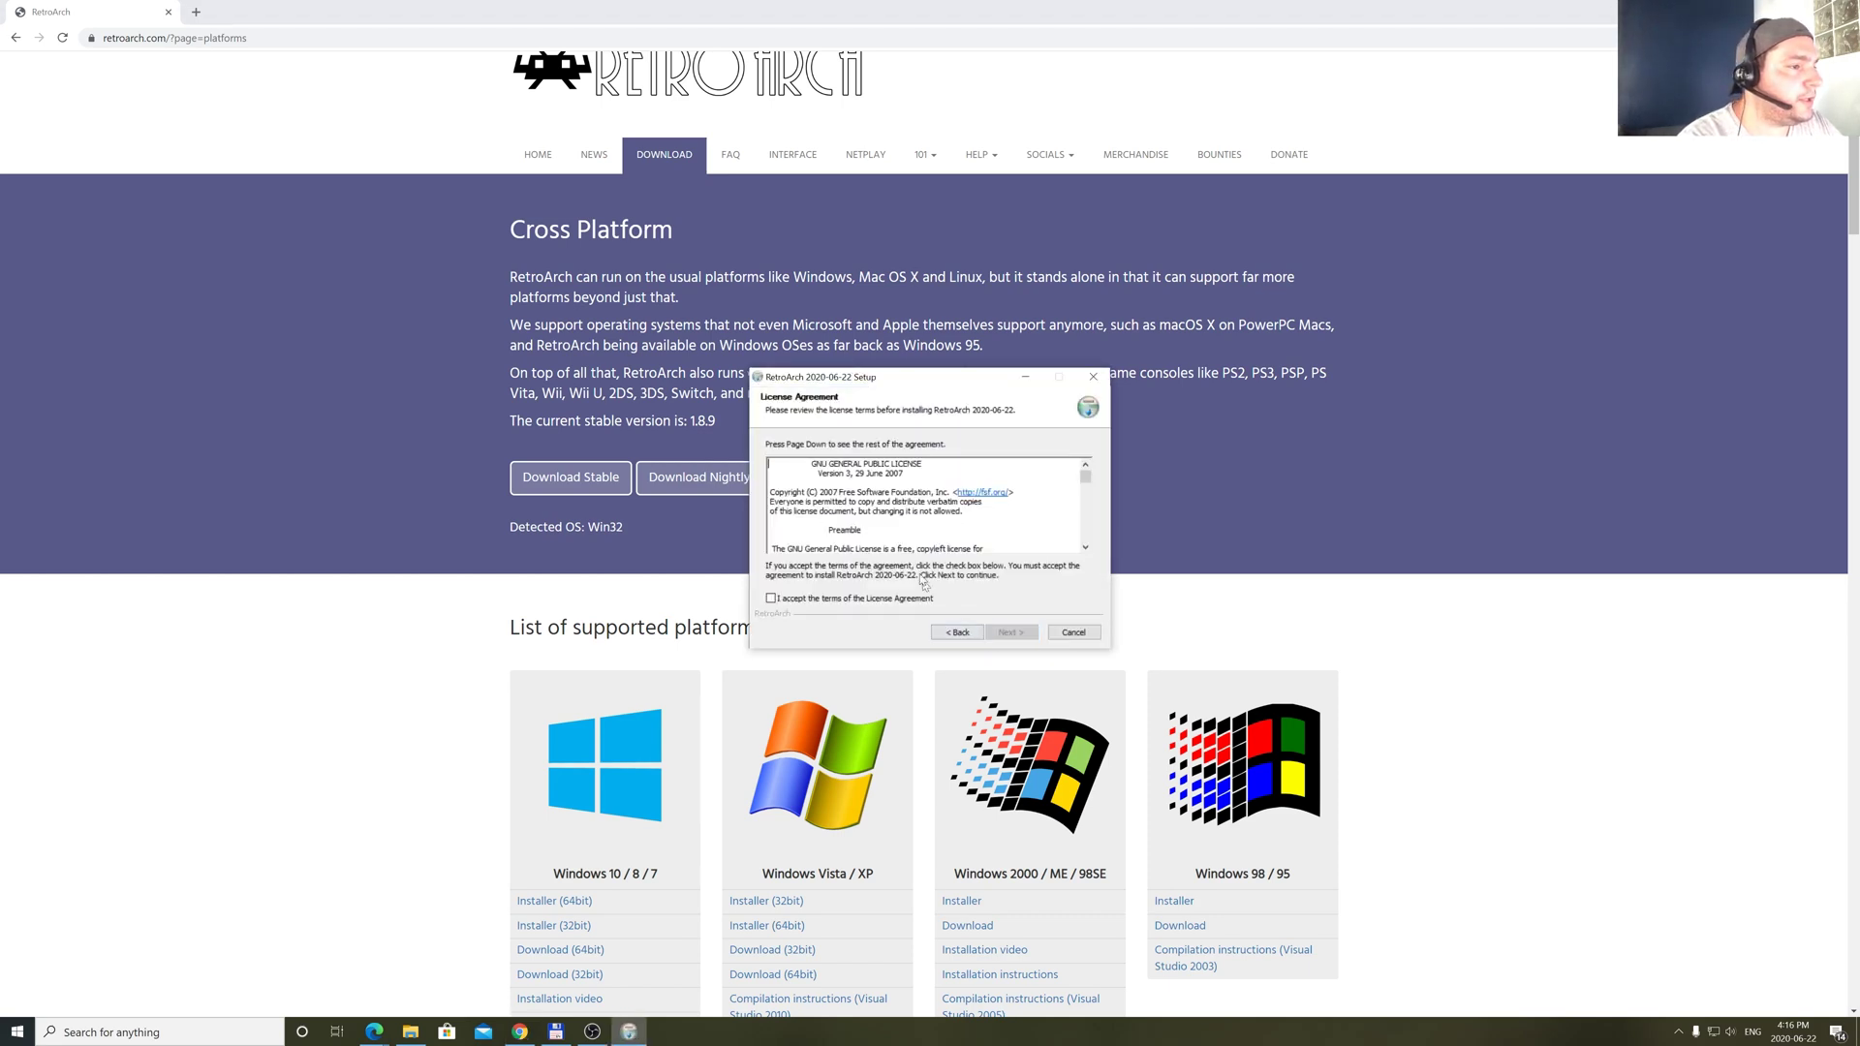
Accept the GPL license, keep the default install folder, and include DirectX 9.0c Runtime
left_click(805, 600)
left_click(1010, 632)
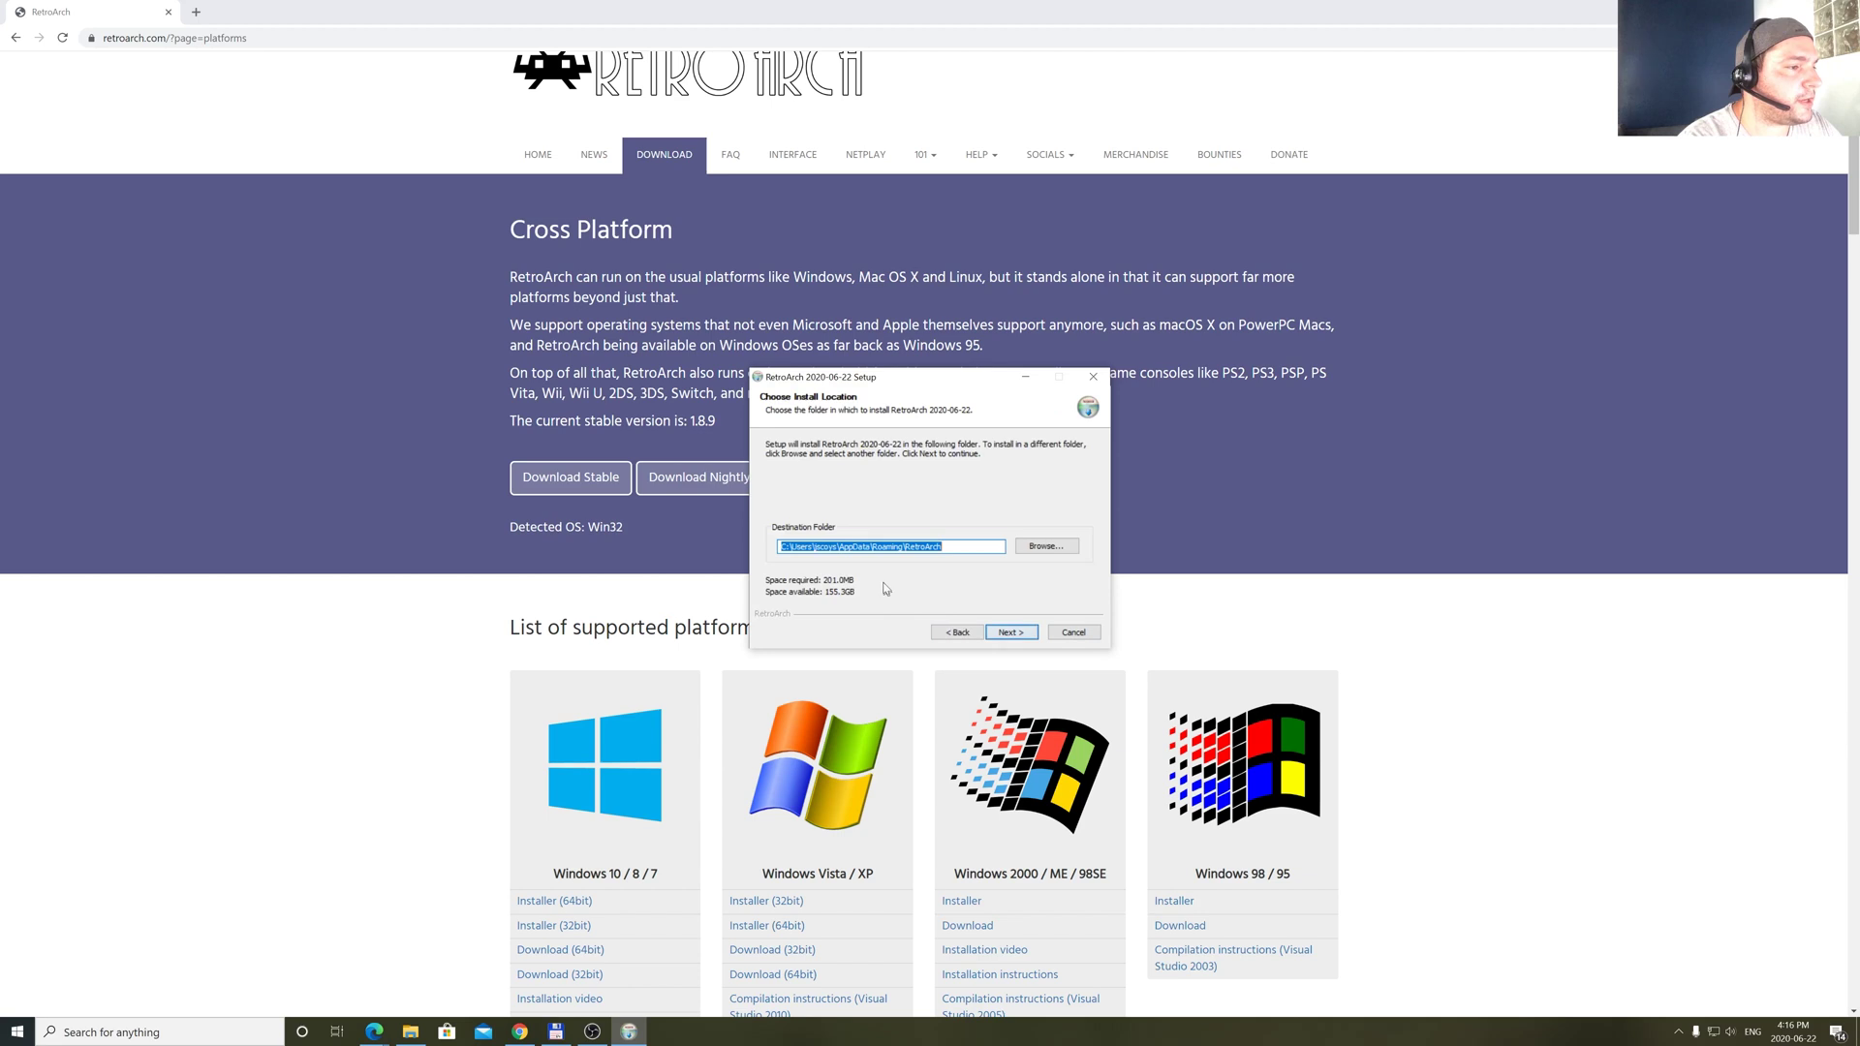
left_click(1008, 634)
left_click(890, 512)
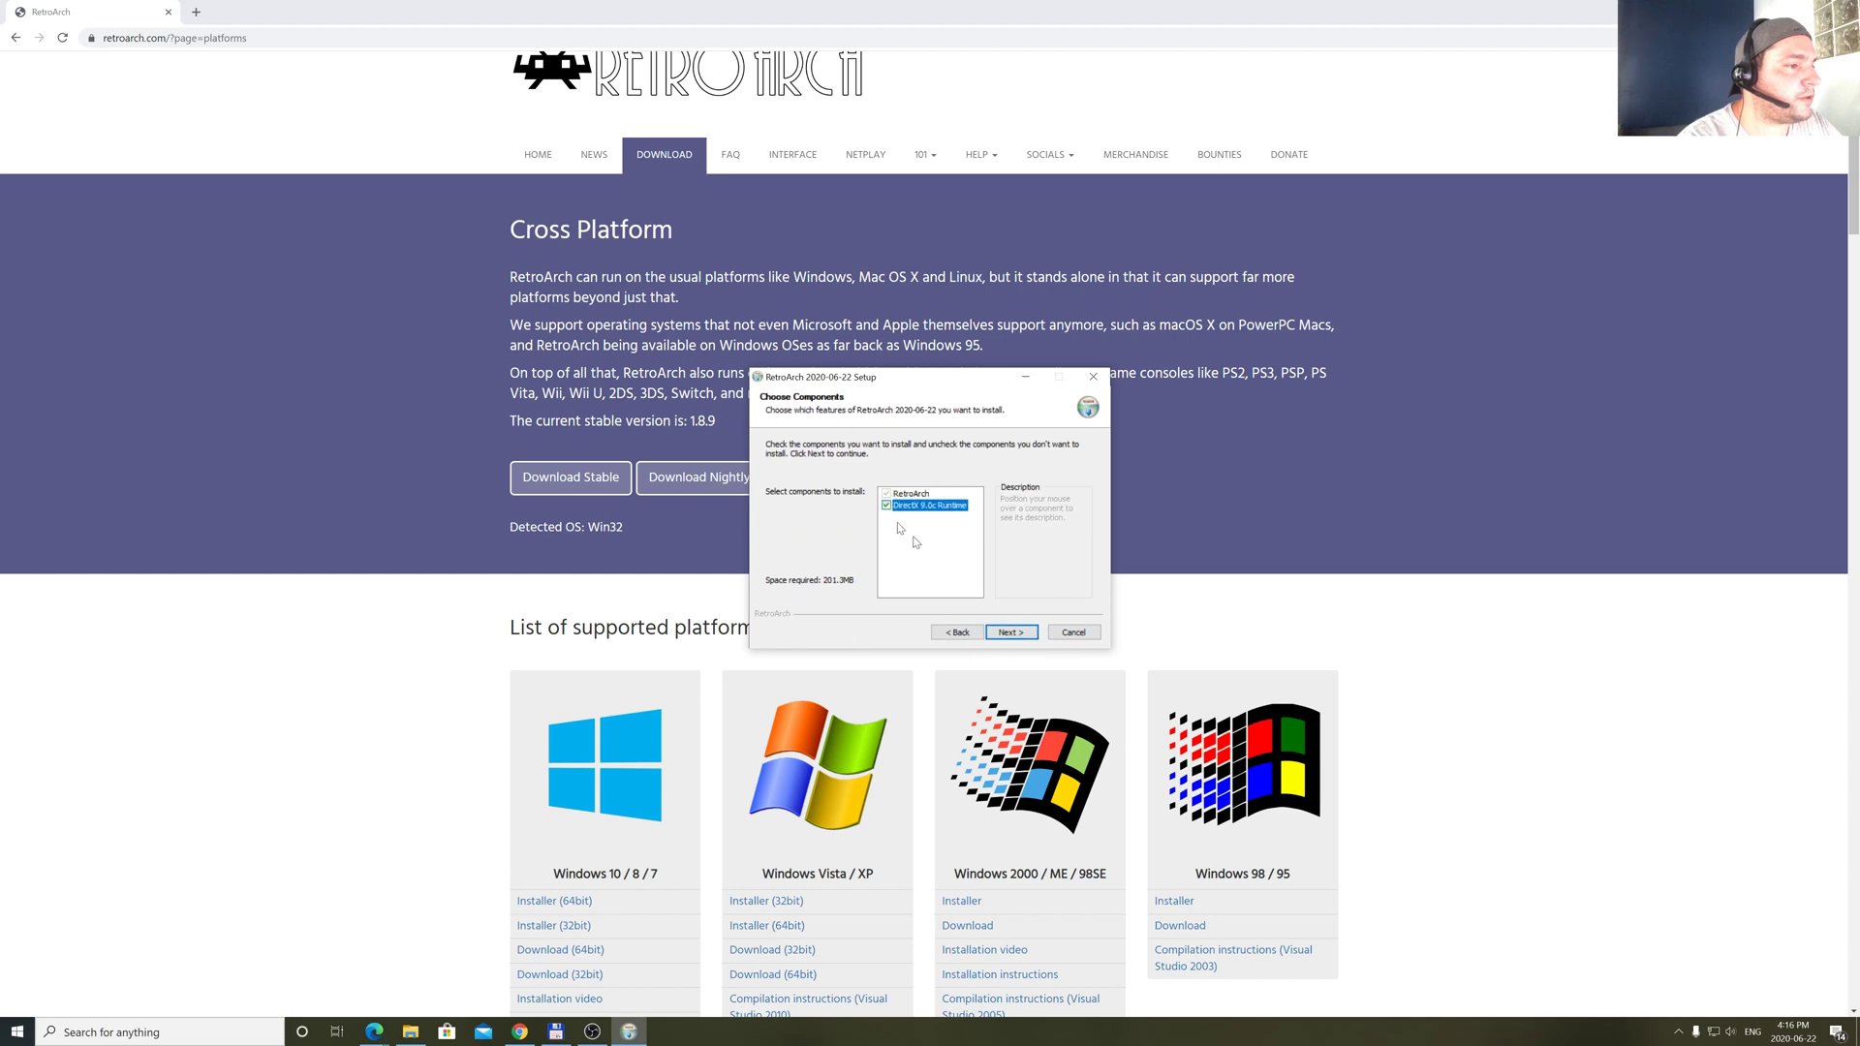
left_click(1029, 630)
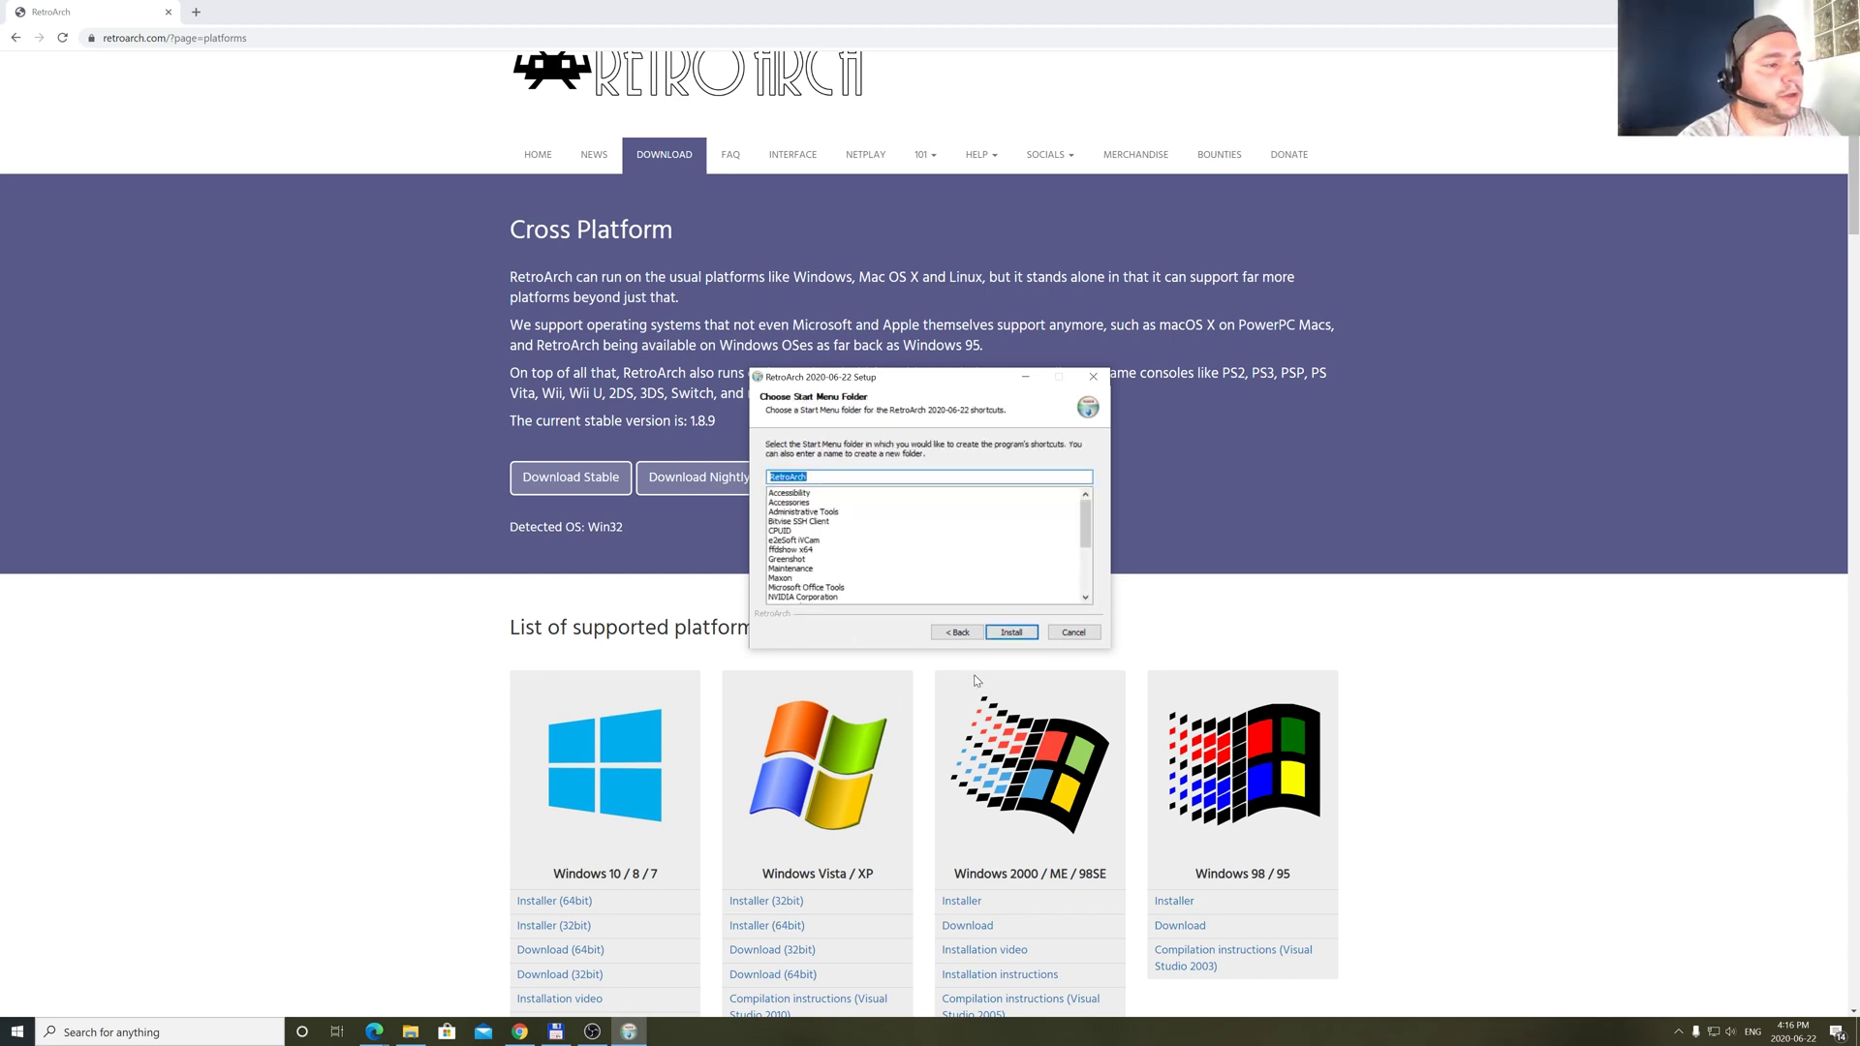
Install RetroArch and complete the bundled DirectX components installation
left_click(1011, 632)
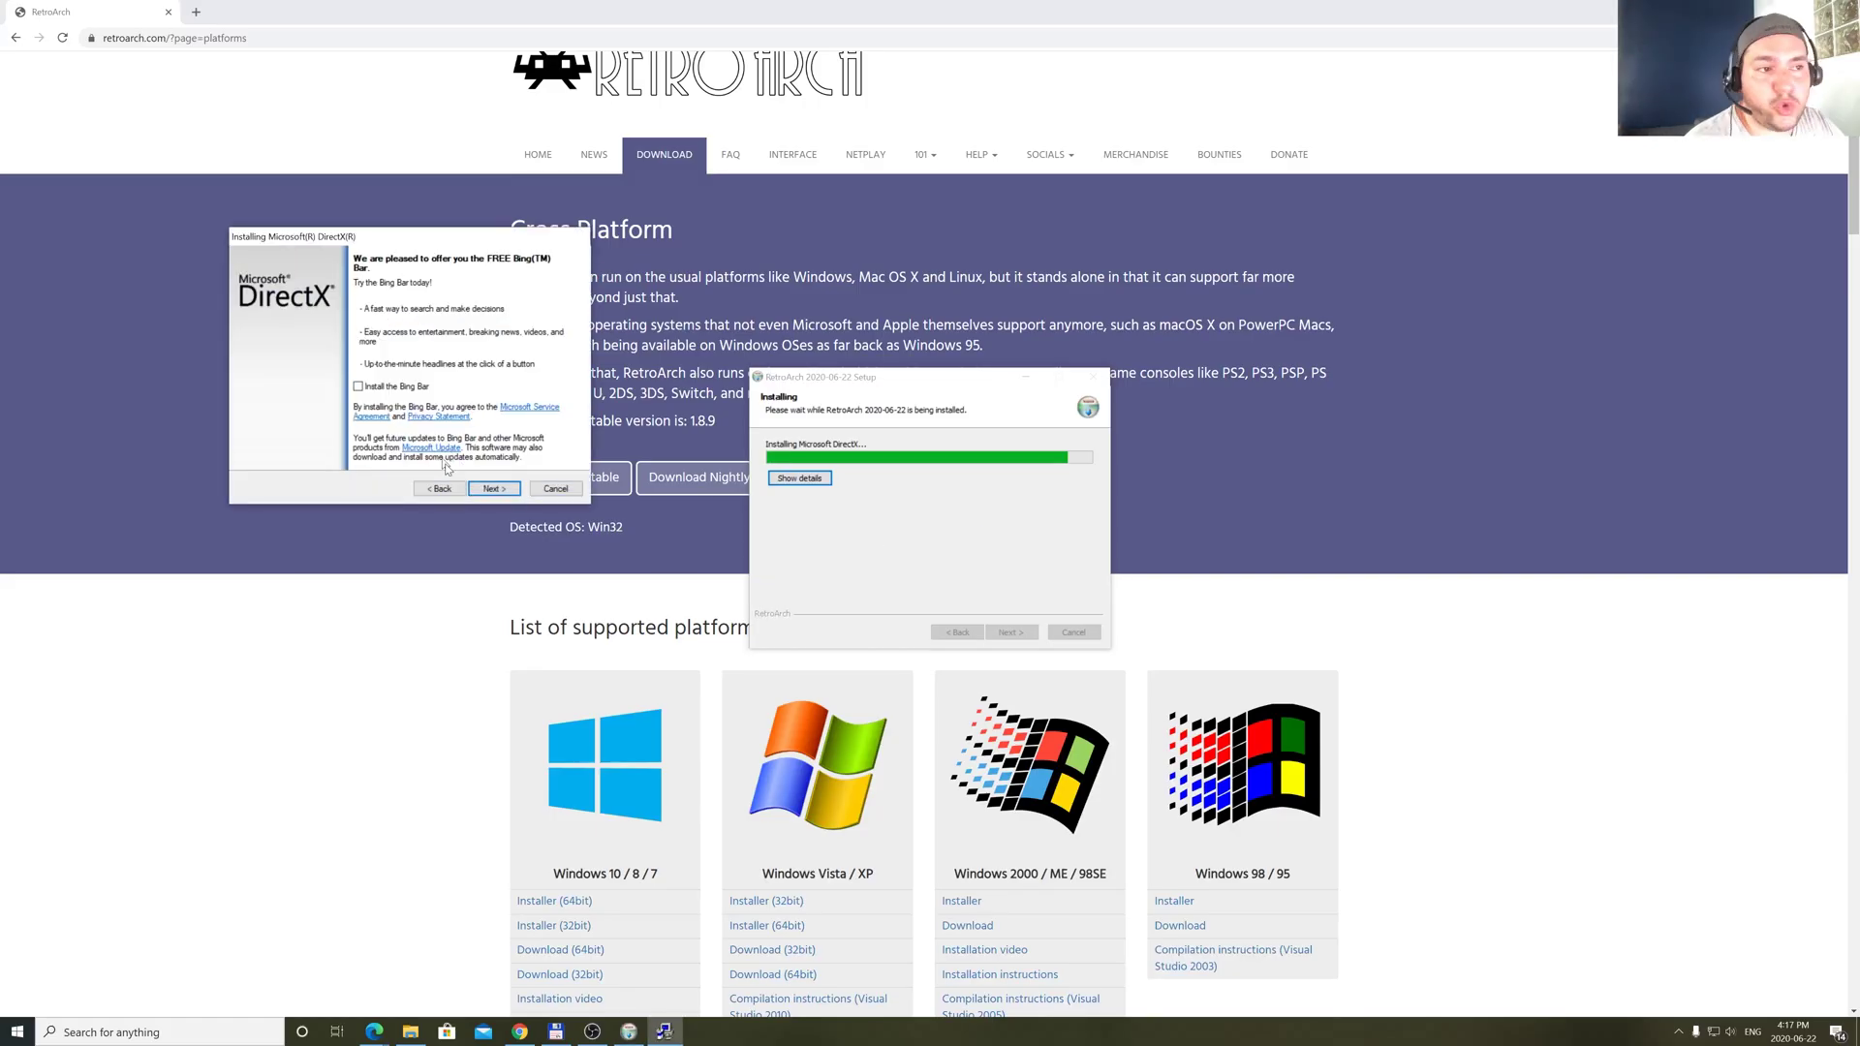
left_click(494, 488)
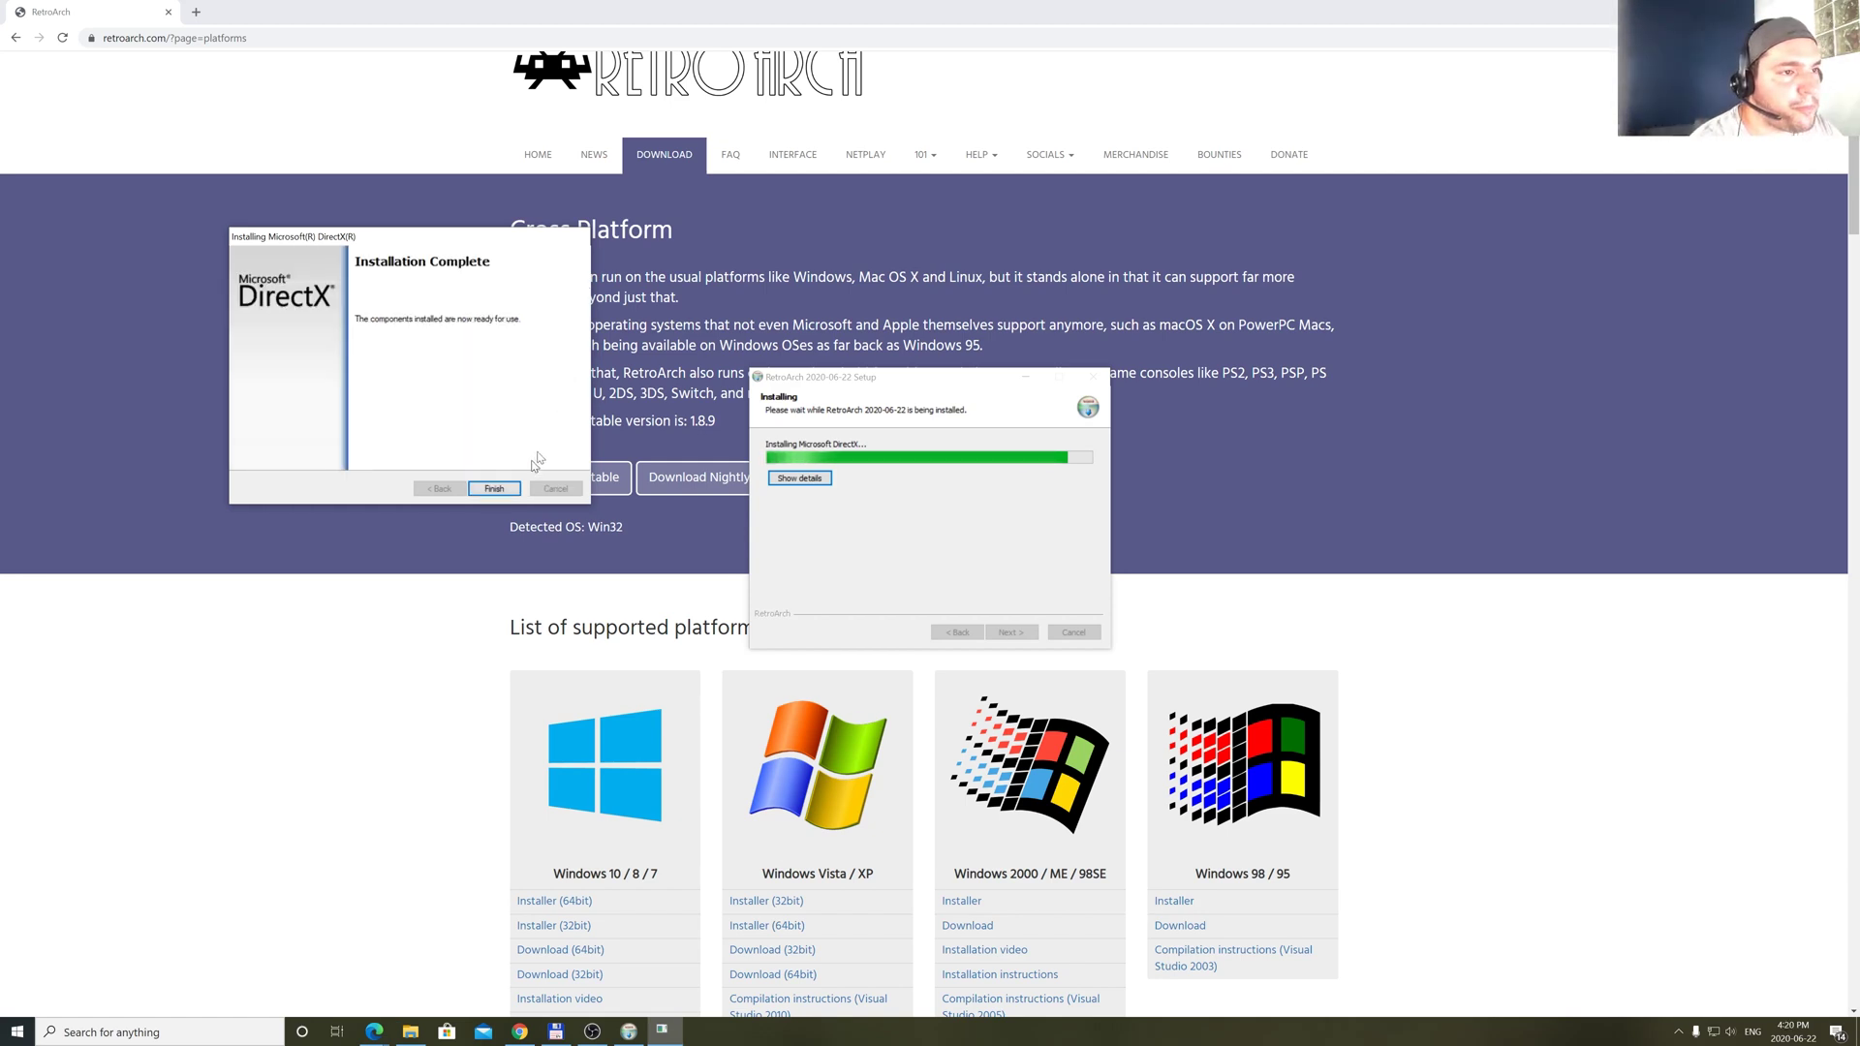
left_click(499, 492)
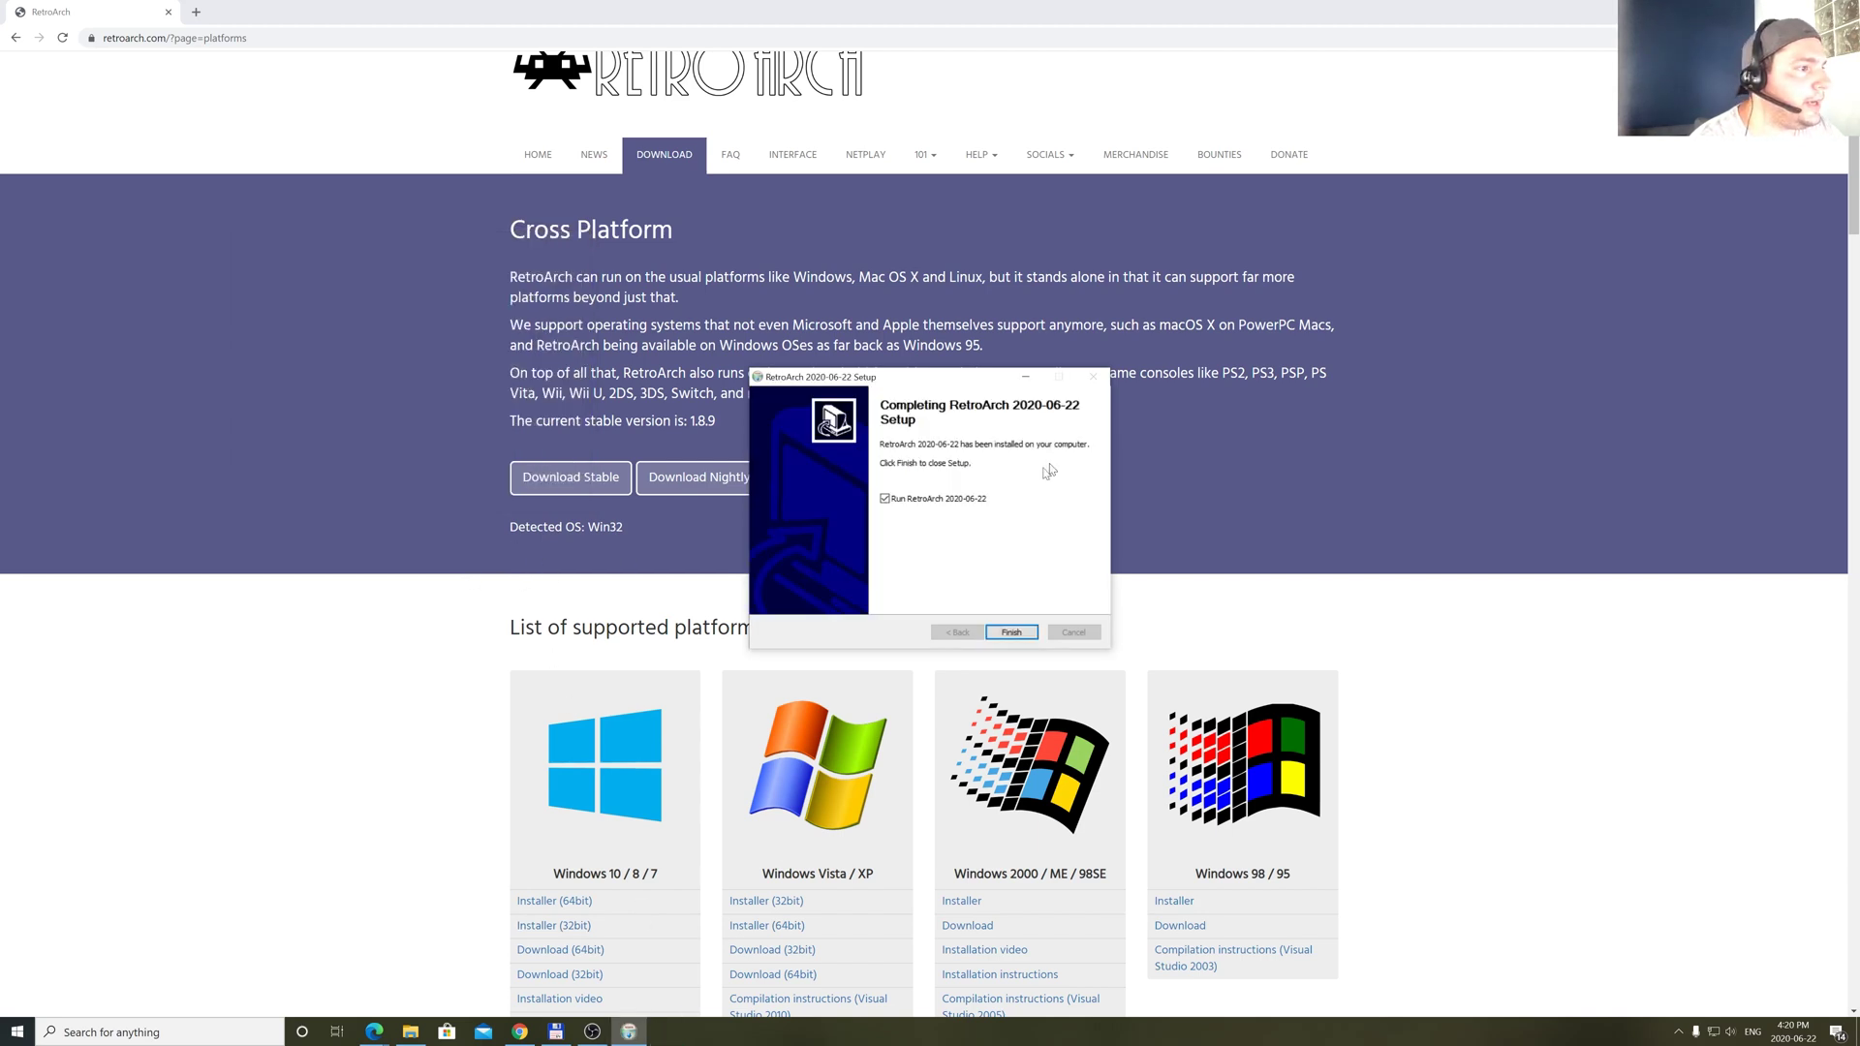
Finish the setup wizard with Run RetroArch checked to launch RetroArch
mouse_move(936, 384)
left_mouse_down()
mouse_move(635, 276)
mouse_move(959, 401)
left_mouse_up()
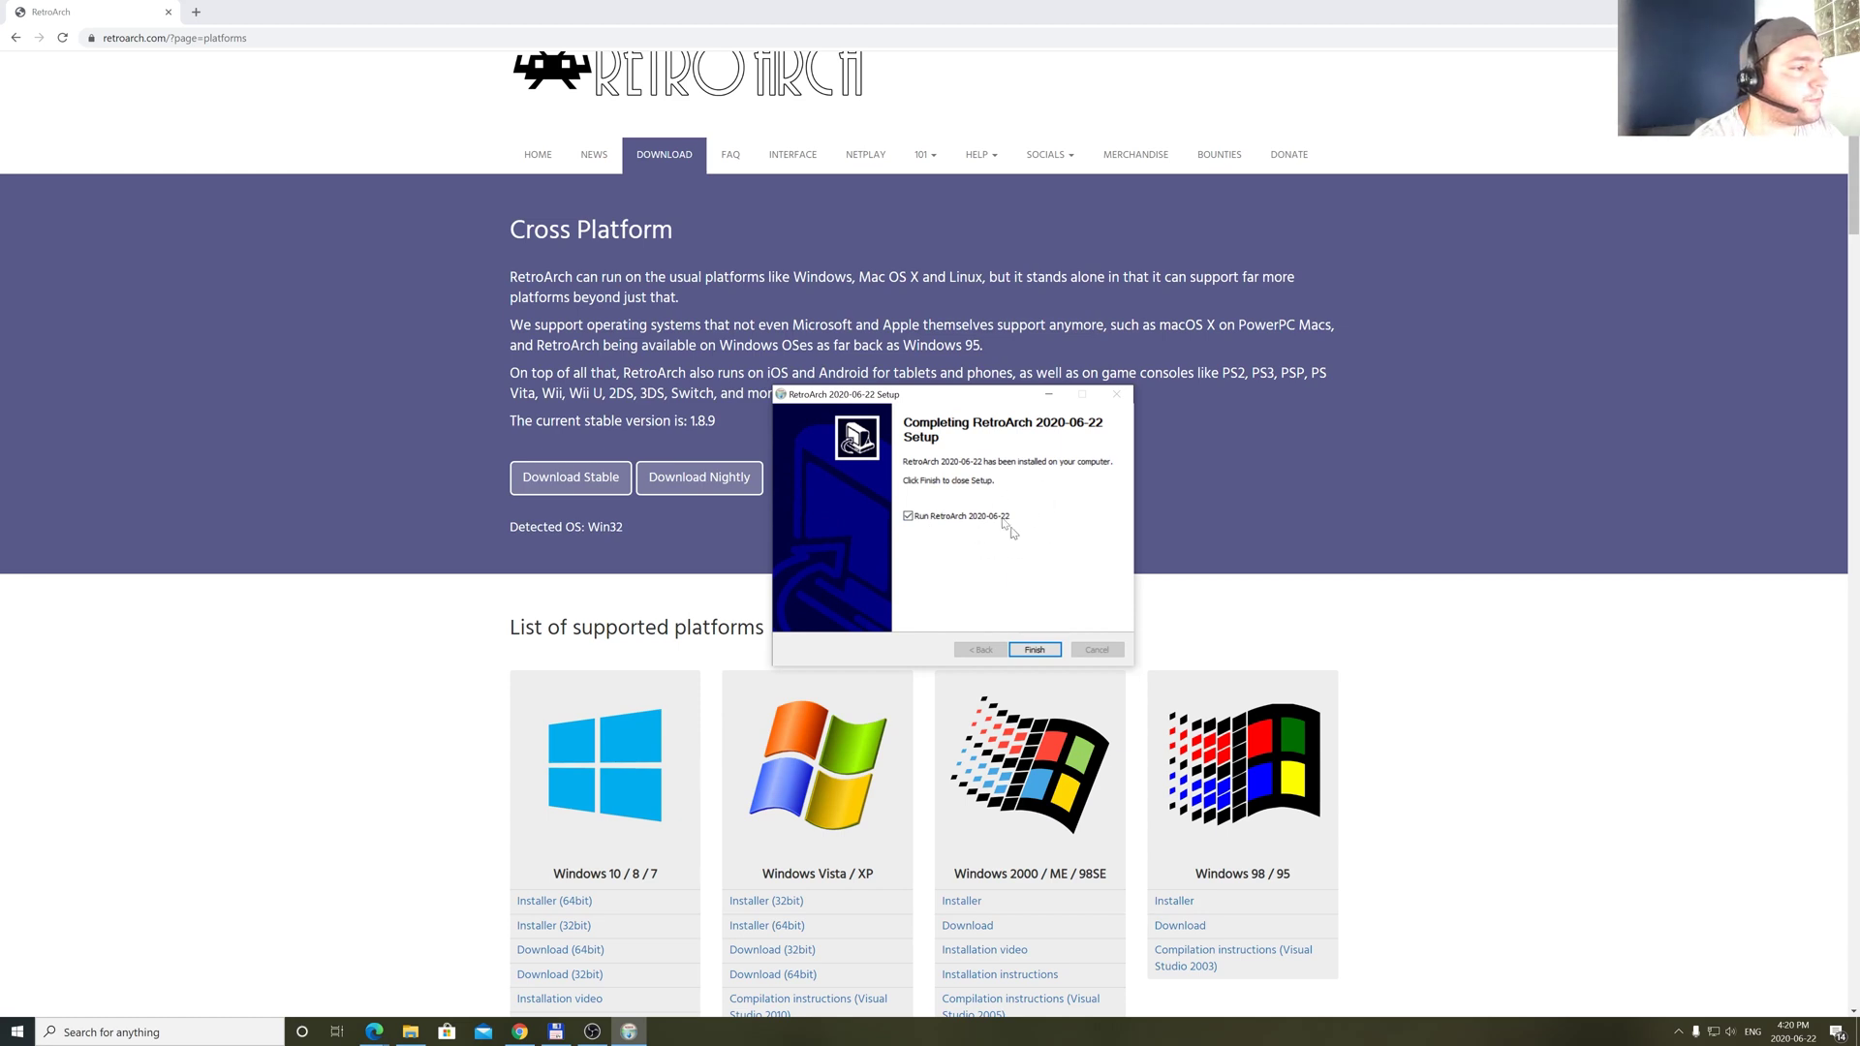
left_click(1034, 650)
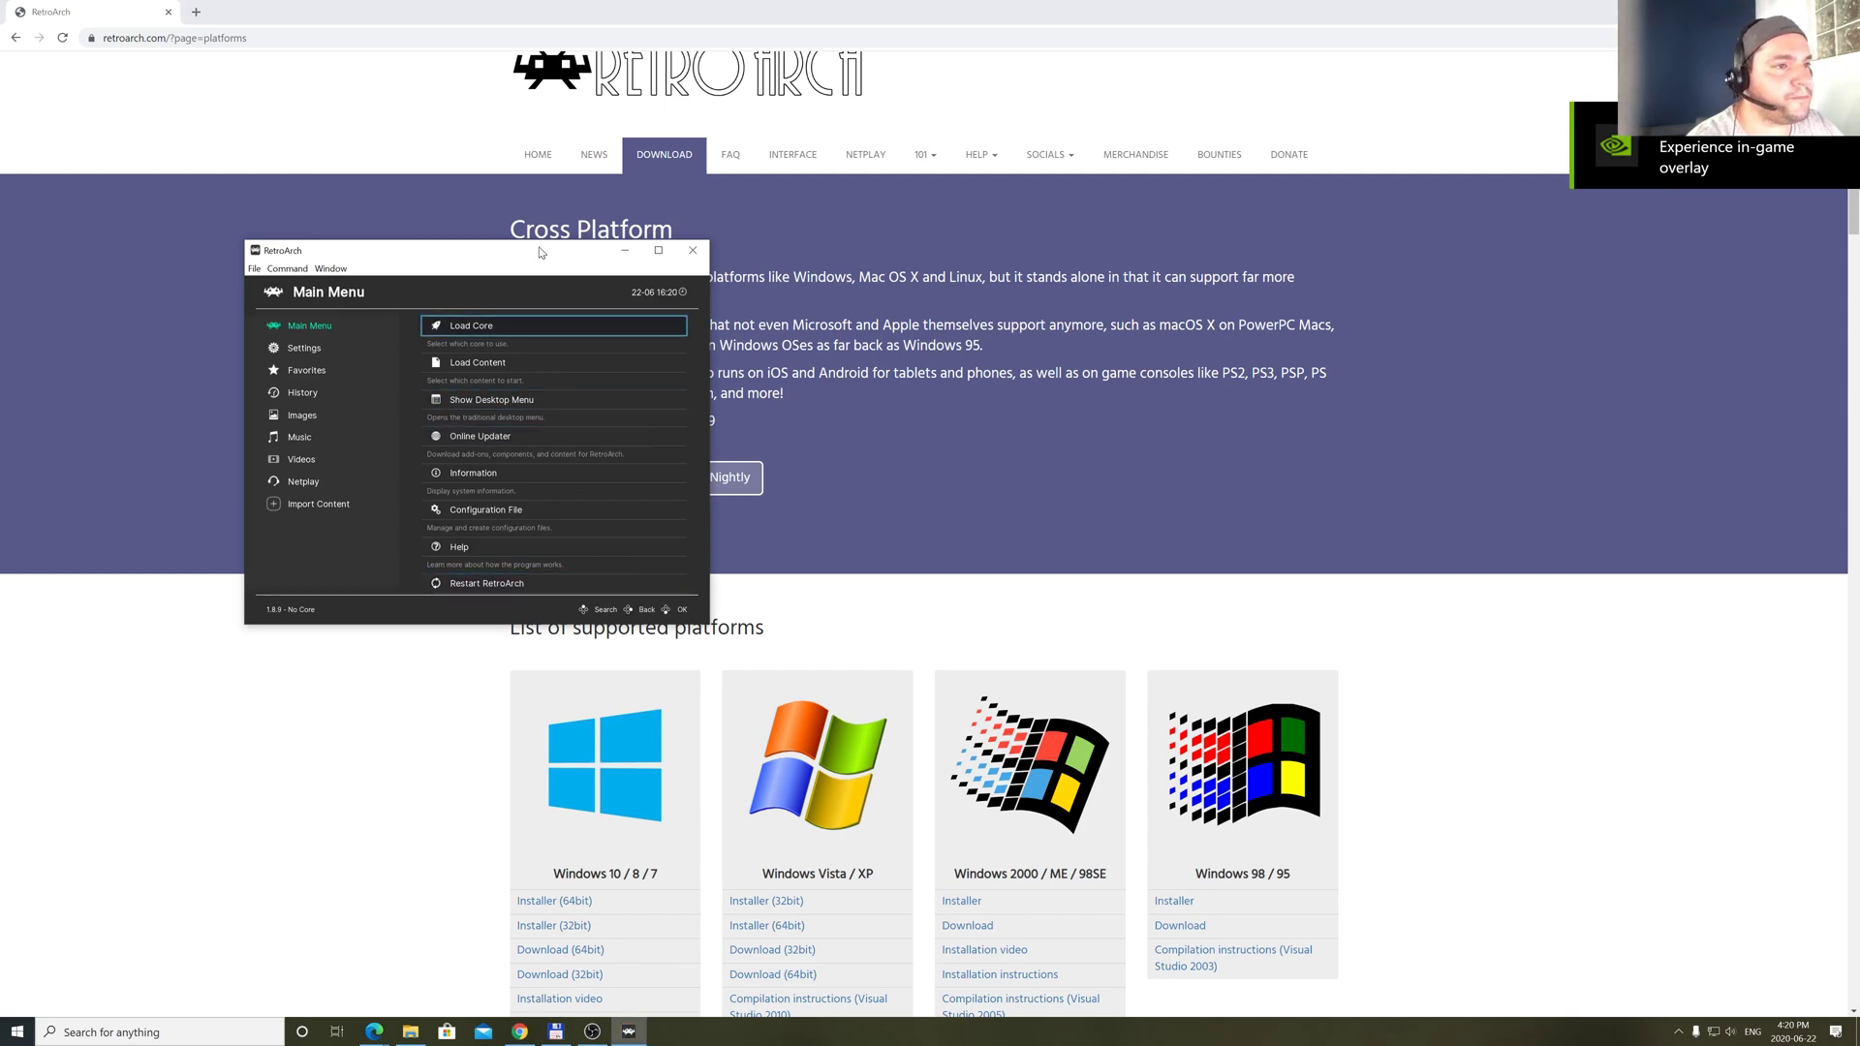
Reposition and enlarge the RetroArch window, then maximize it to full screen
left_click_drag(540, 252, 610, 225)
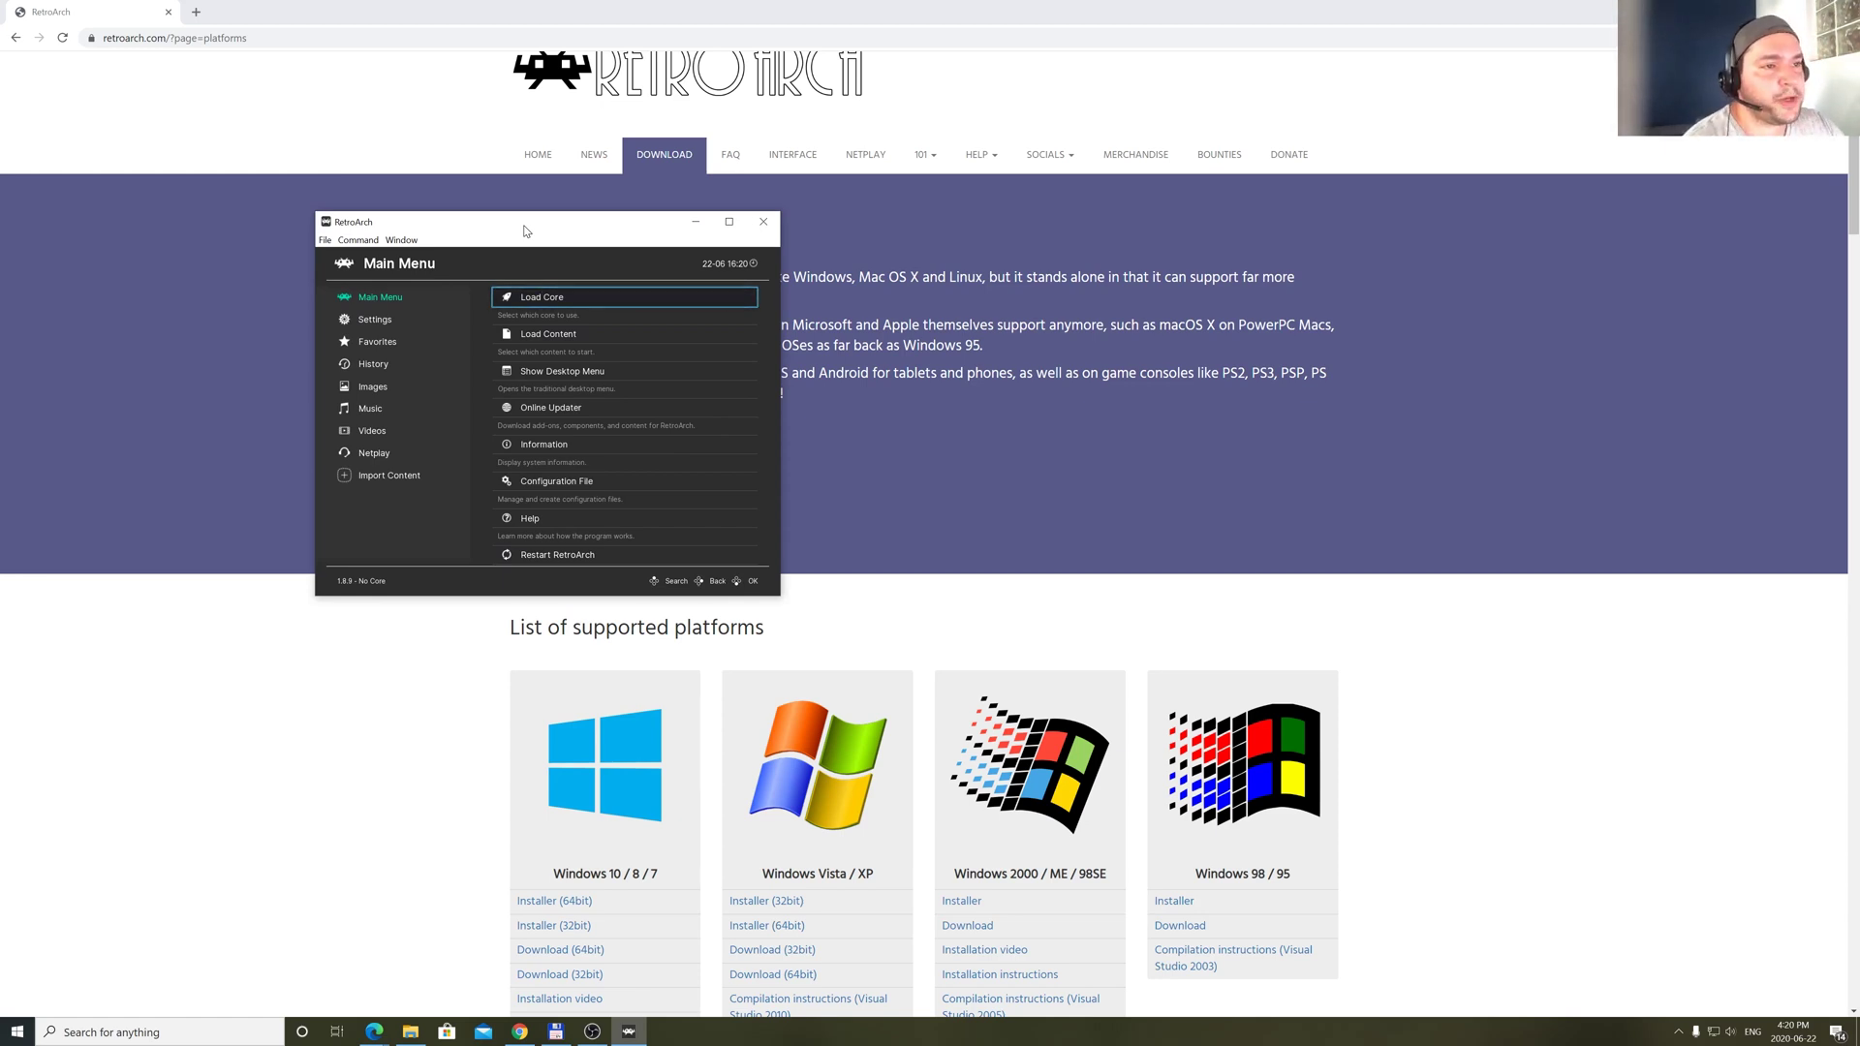
left_click_drag(567, 235, 577, 283)
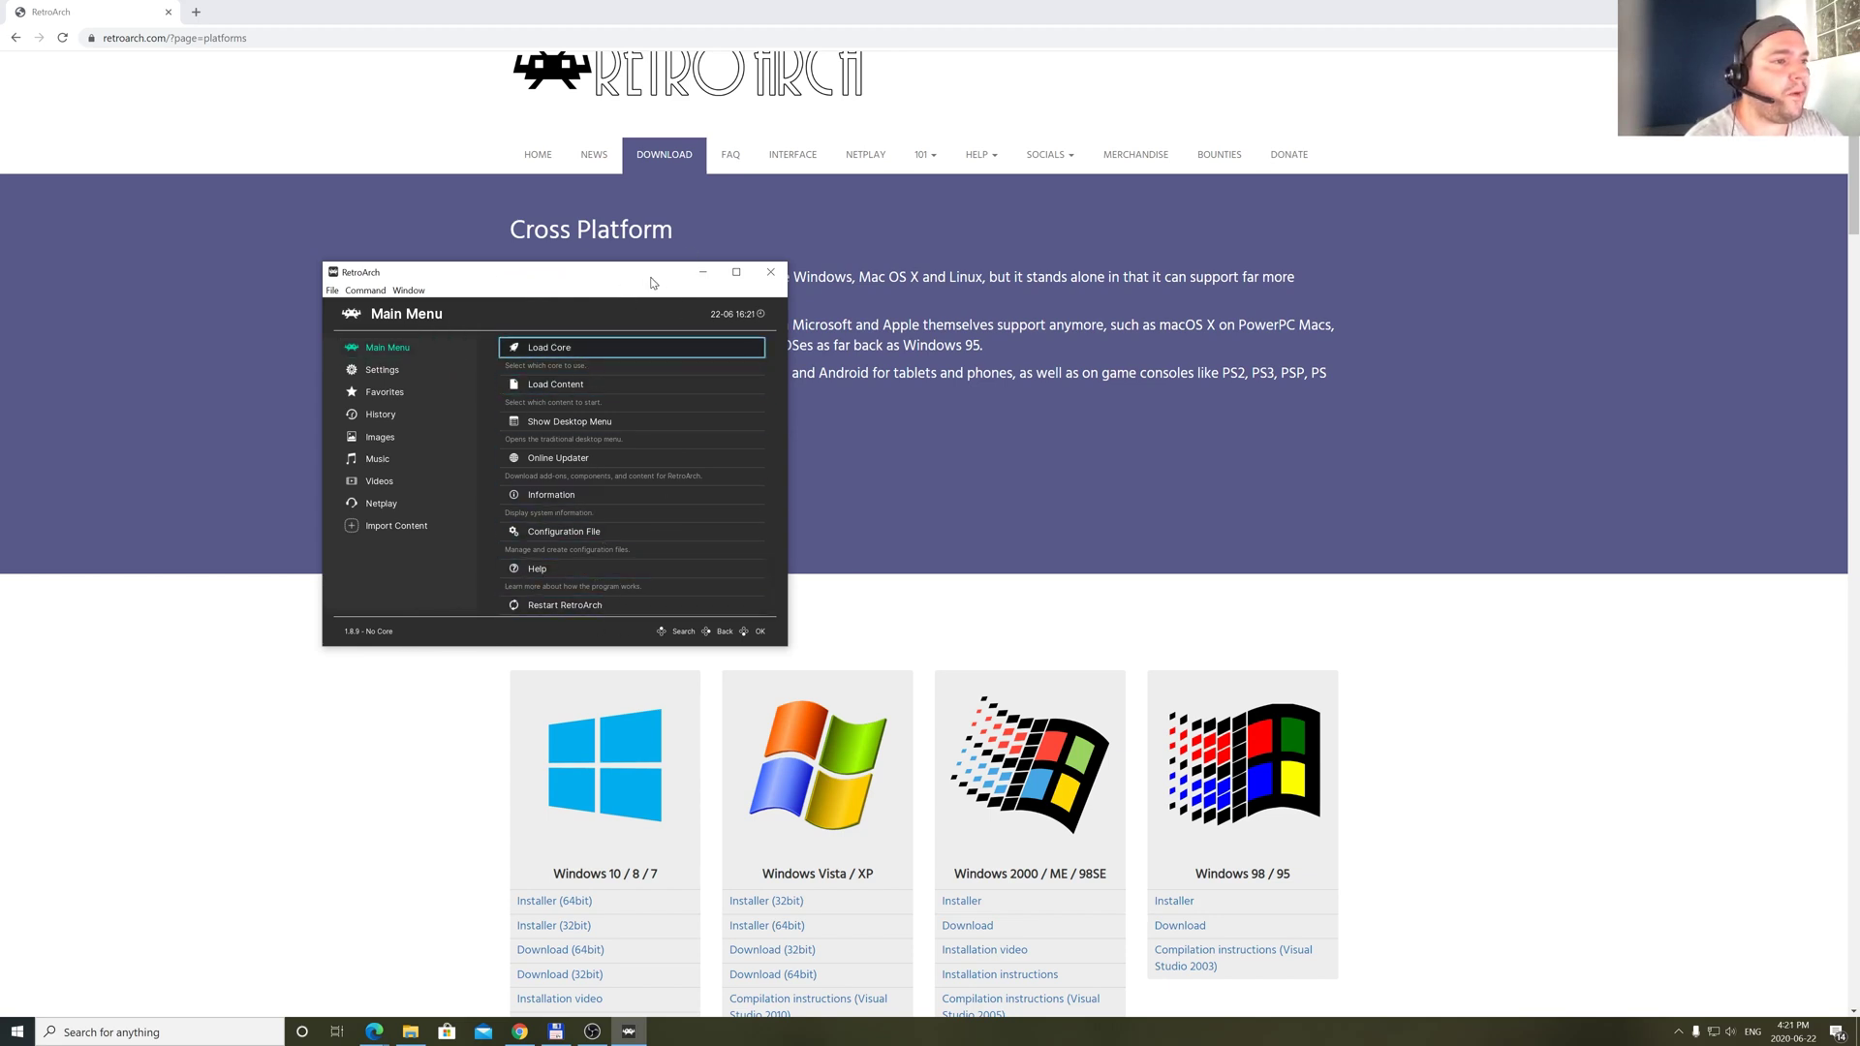
left_click_drag(675, 268, 676, 217)
left_click_drag(810, 582, 1280, 917)
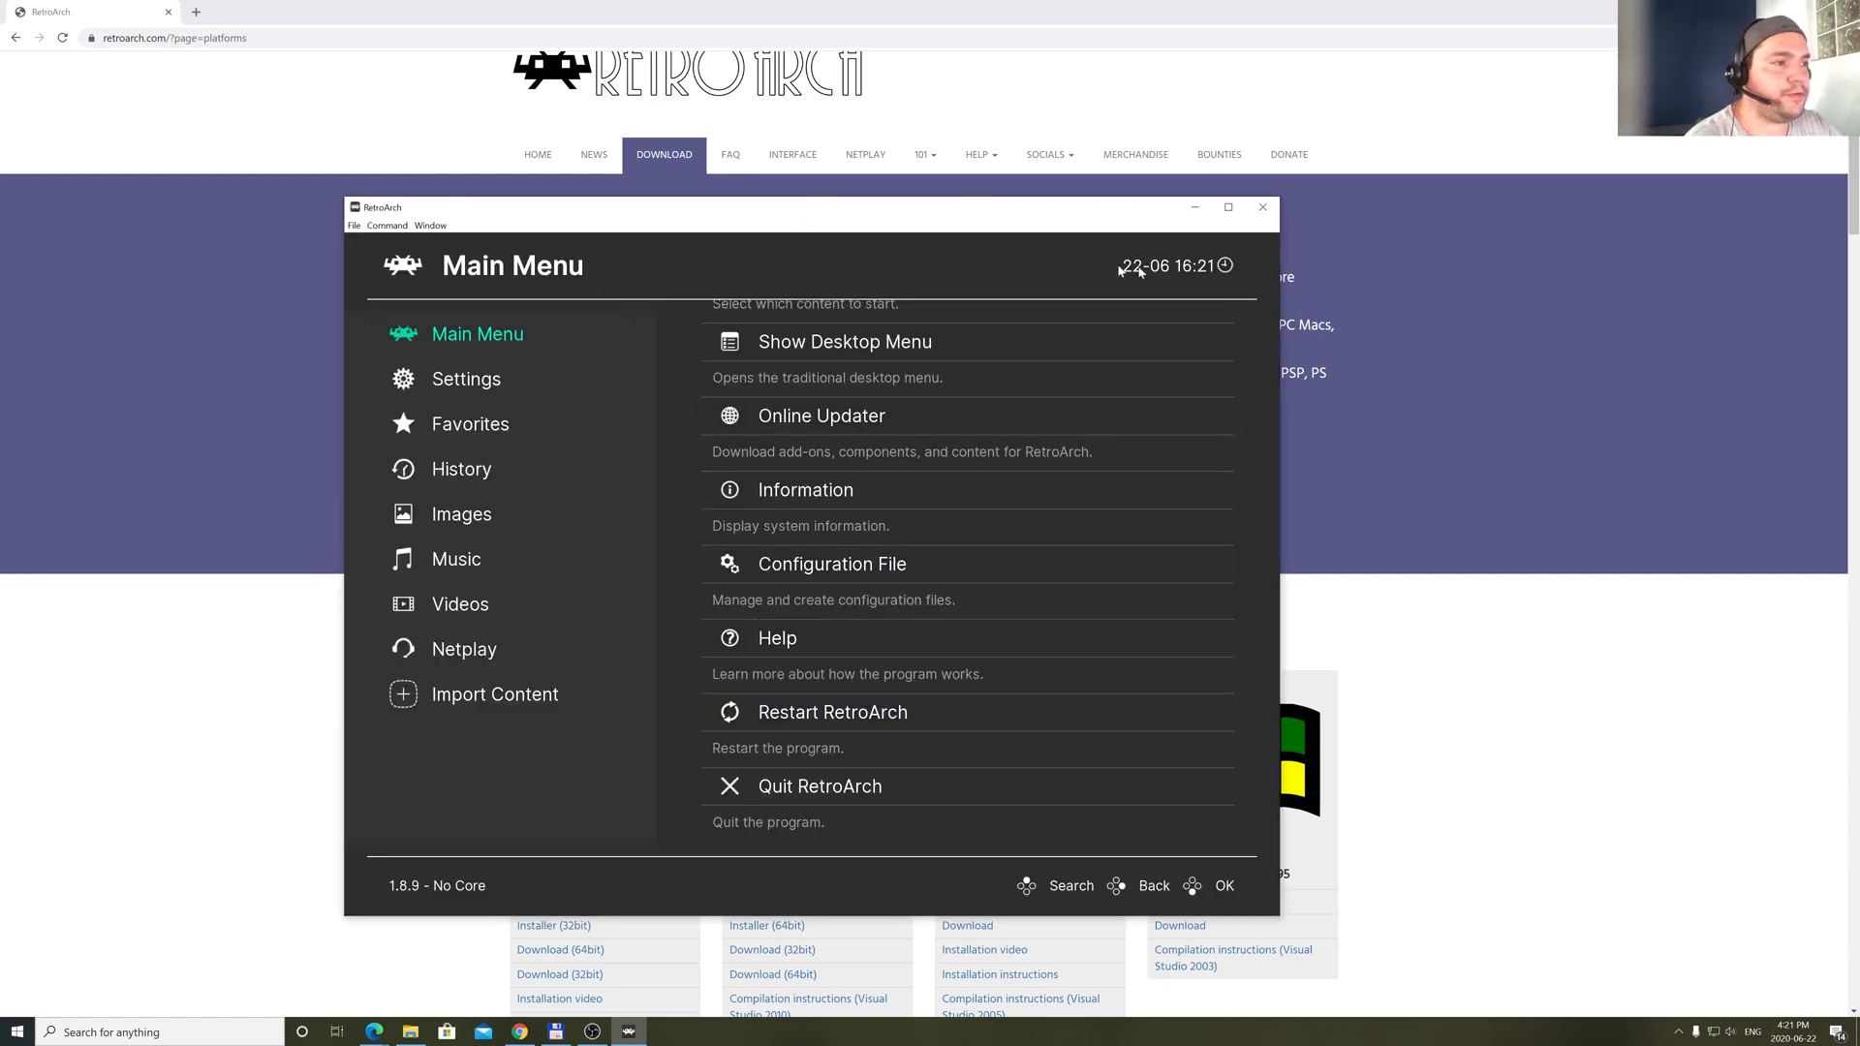
left_click(1227, 208)
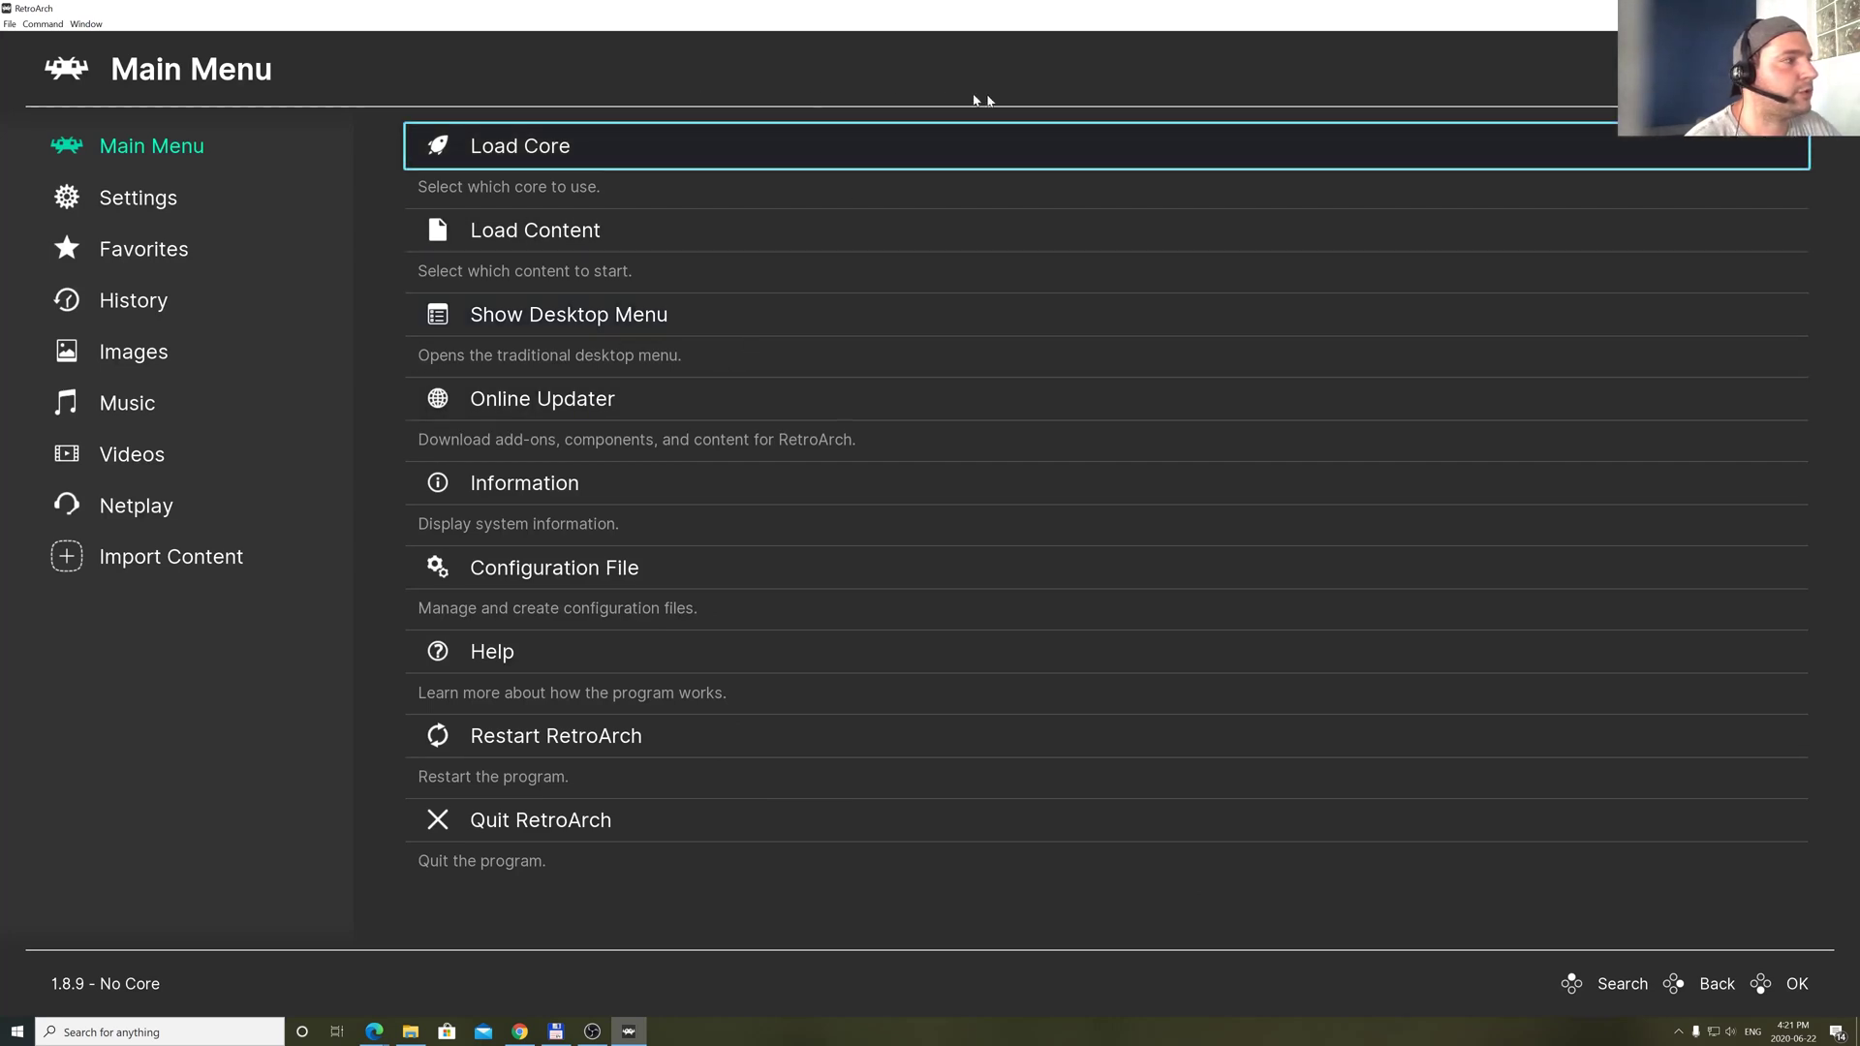